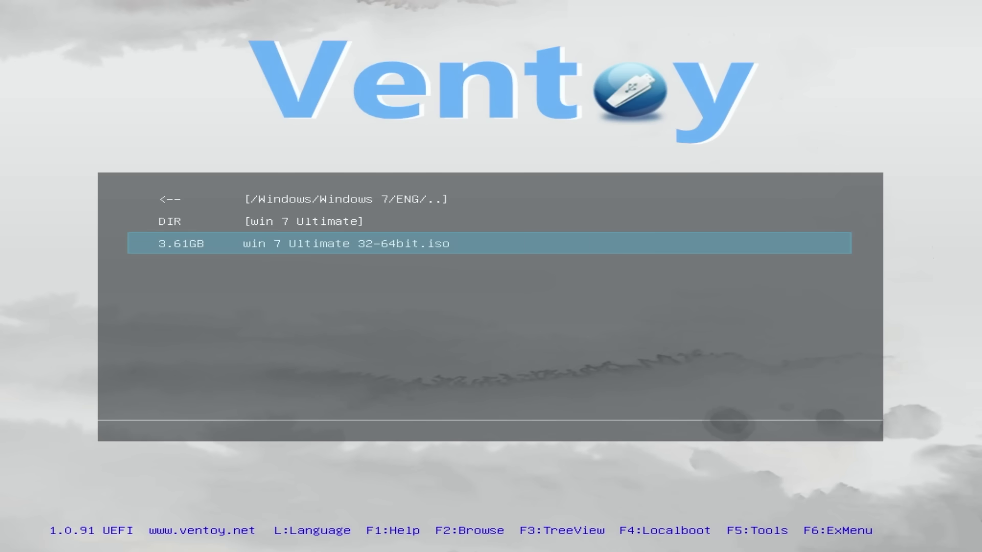
# Step: Boot the win 7 Ultimate 32-64bit.iso image and proceed past the installer's language settings, keeping English and the US keyboard
pyautogui.press('Return')
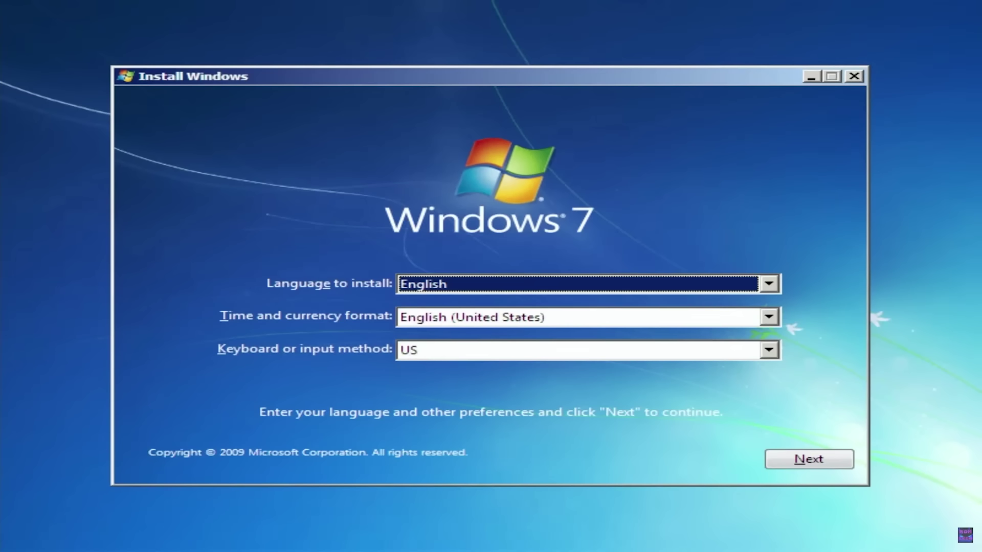
pyautogui.press('Return')
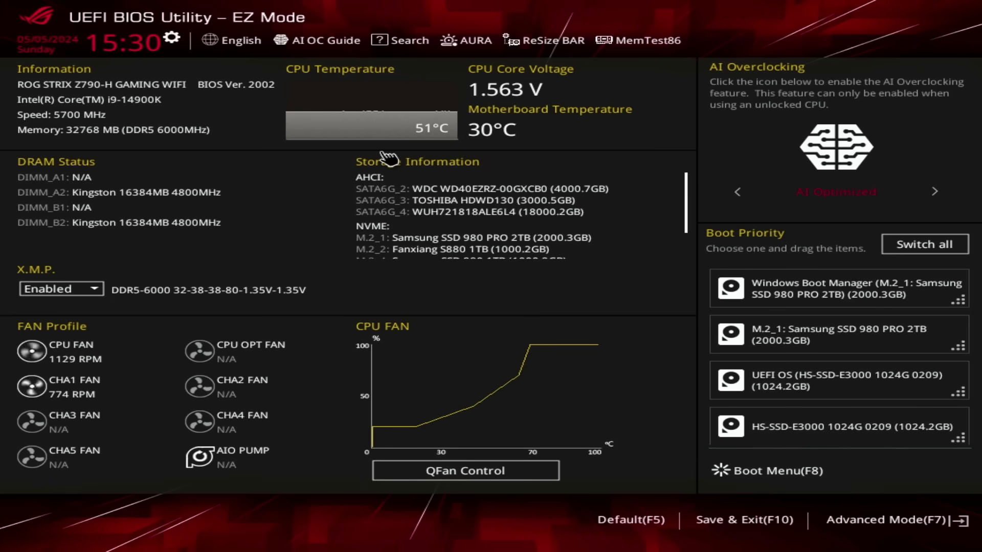
# Step: Search the BIOS settings for "csm" and set Launch CSM to Enabled
pyautogui.press('F9')
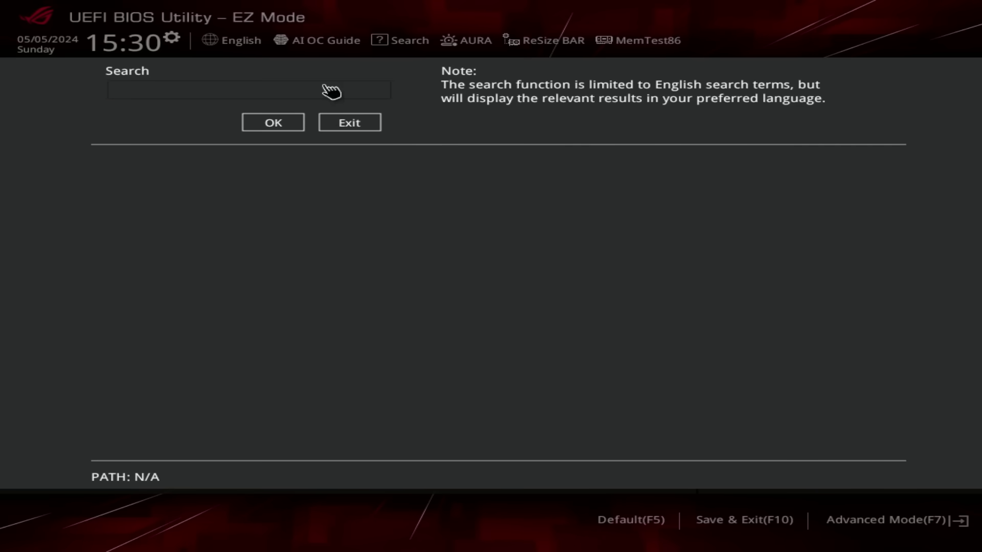
pyautogui.press('Return')
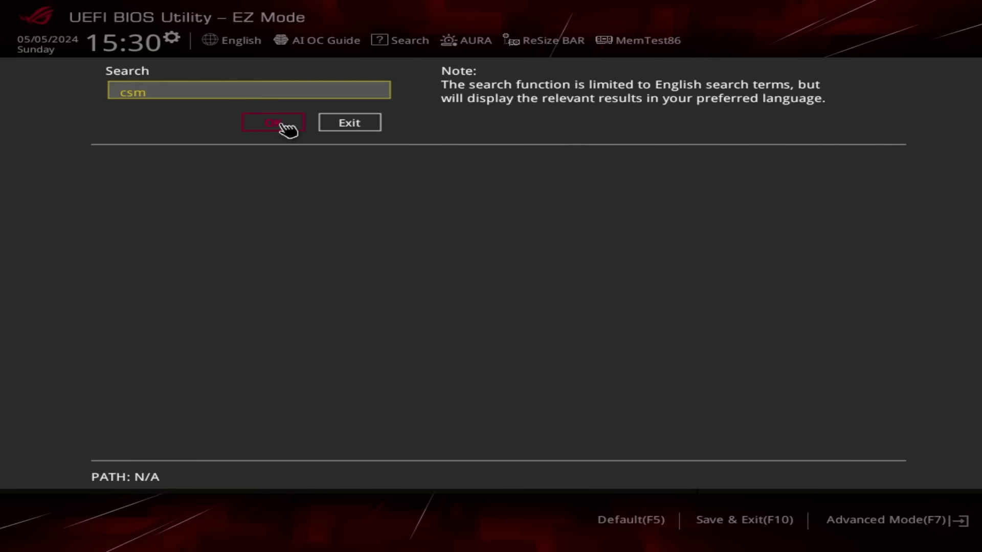
pyautogui.click(290, 132)
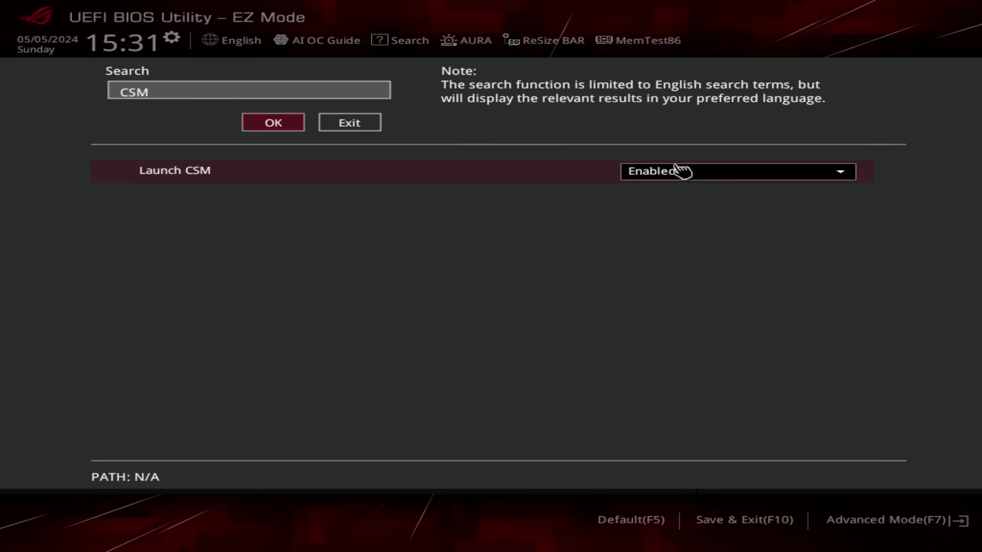
pyautogui.click(680, 170)
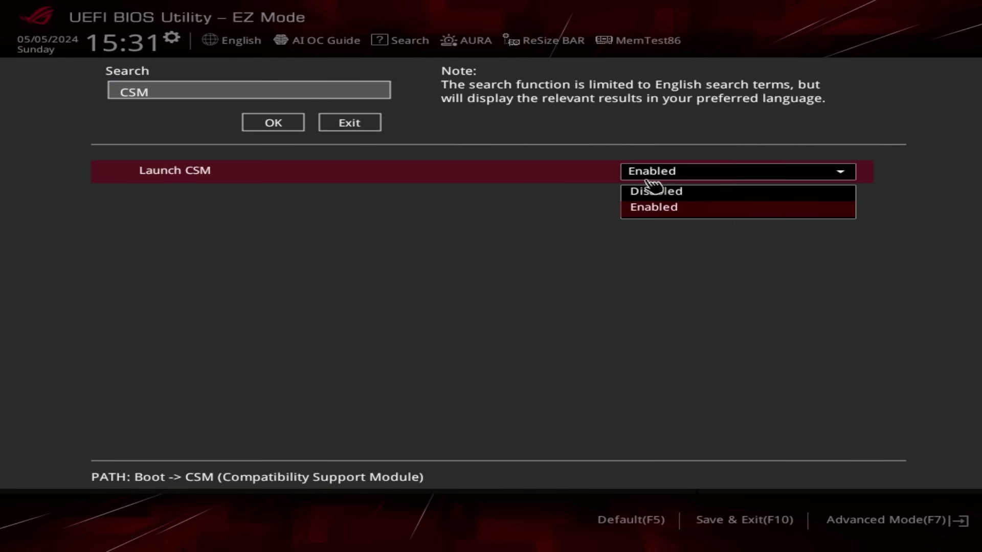
pyautogui.click(660, 207)
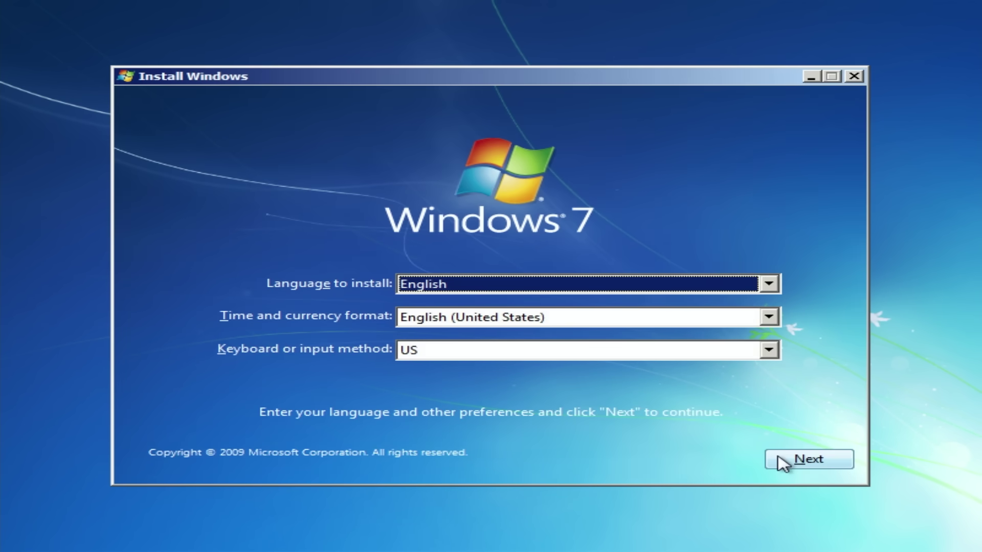
# Step: Start the Windows 7 installation with the English language settings and choose the Windows 7 Ultimate x64 edition
pyautogui.click(809, 459)
pyautogui.click(465, 279)
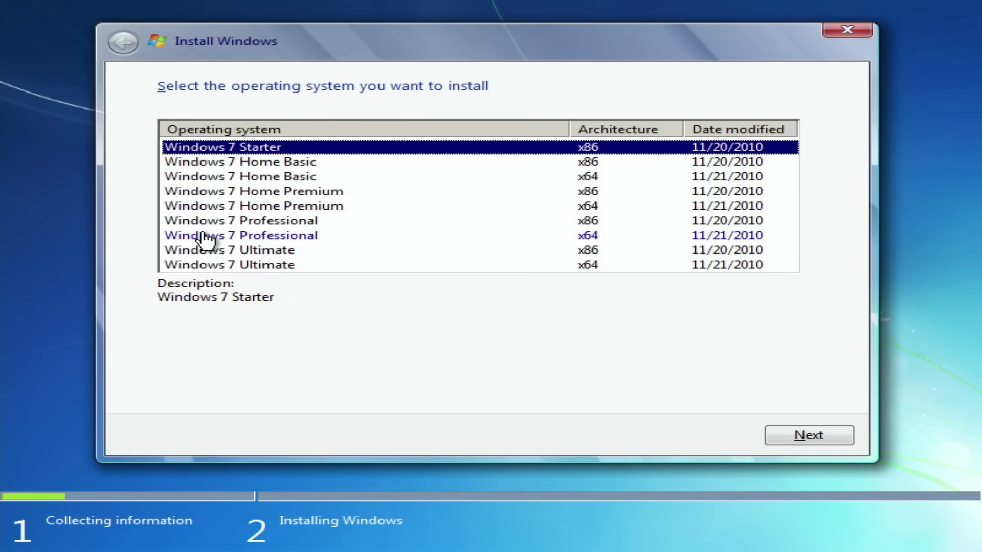
pyautogui.click(249, 267)
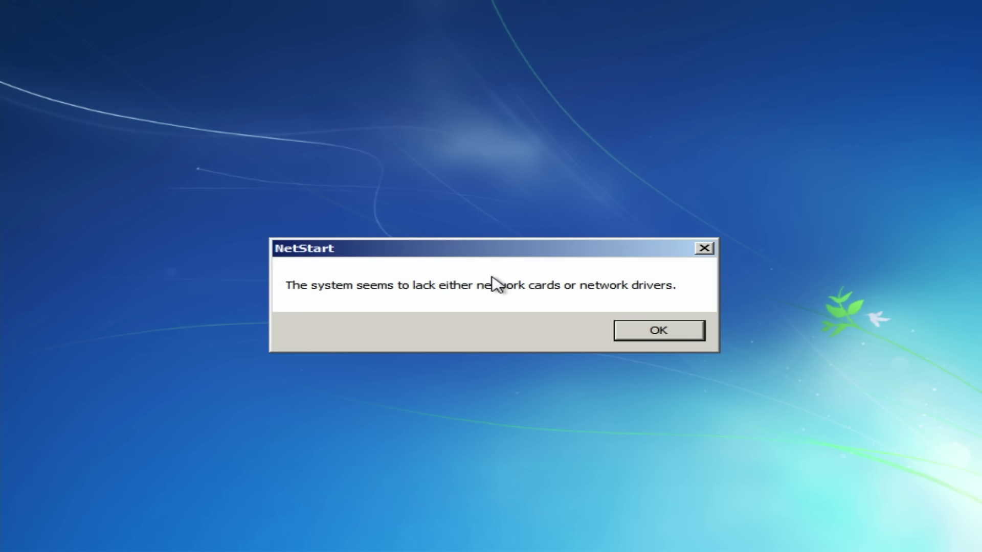
# Step: Install Windows on the Disk 1 Unallocated Space and enter the account user name during first-time setup
pyautogui.press('Return')
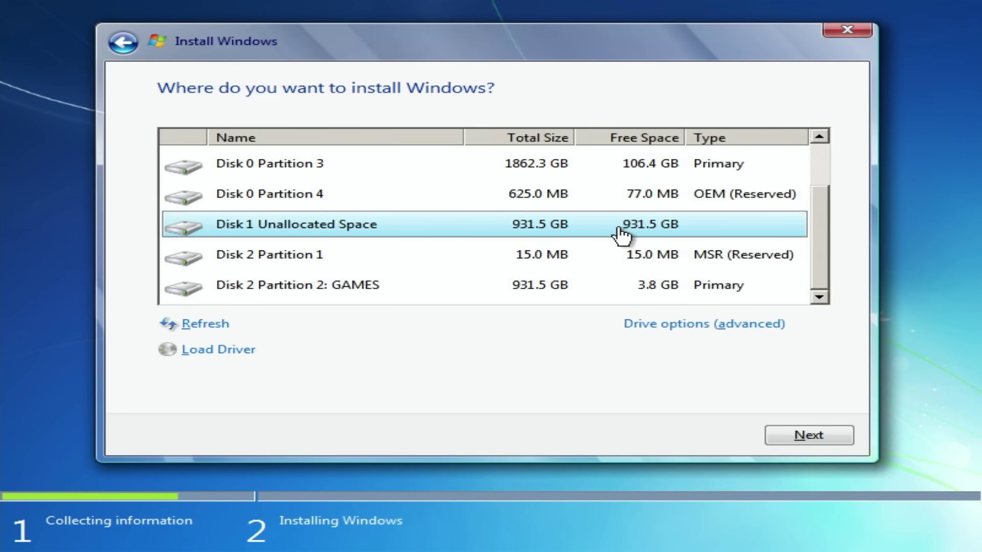
pyautogui.click(791, 434)
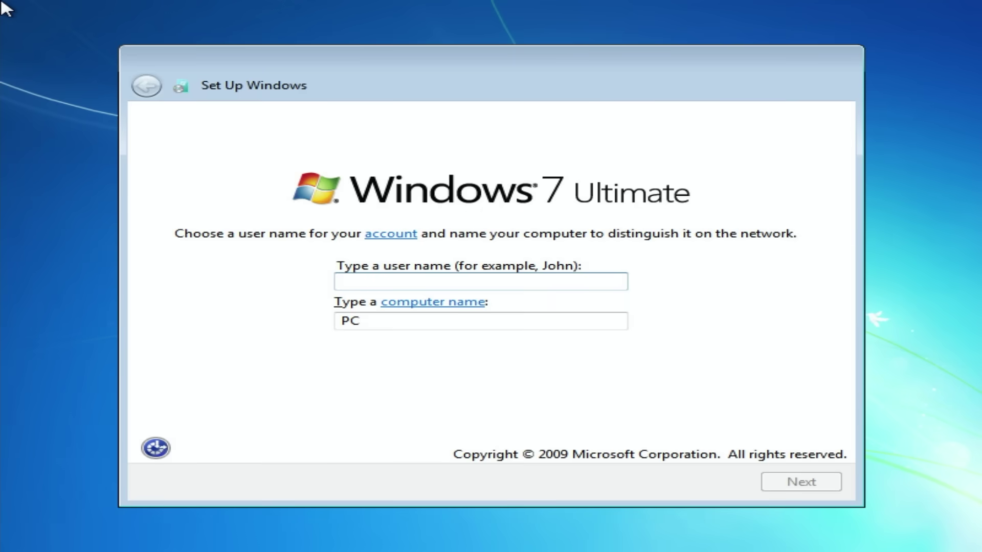
pyautogui.write('ramtech')
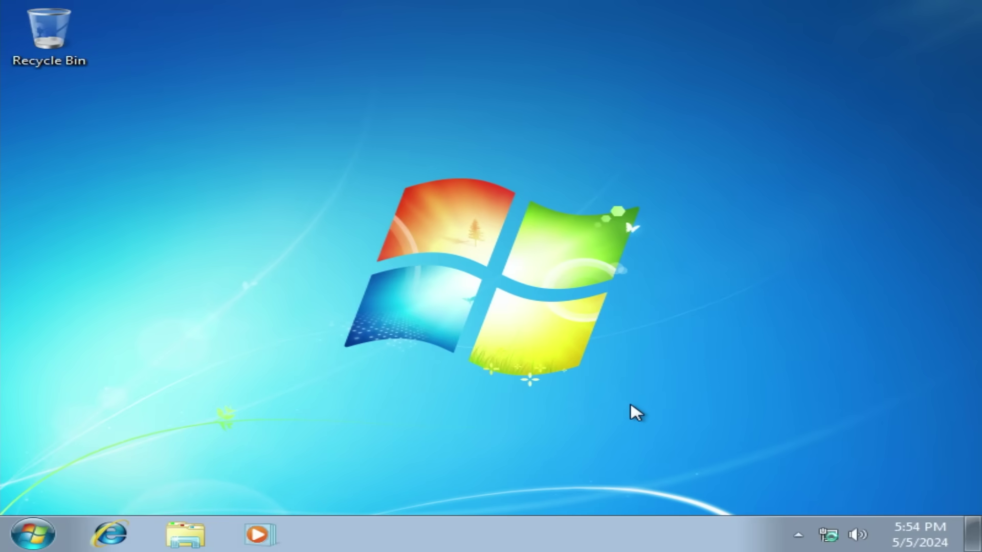
# Step: View the computer's basic system properties and close the window
pyautogui.press('super')
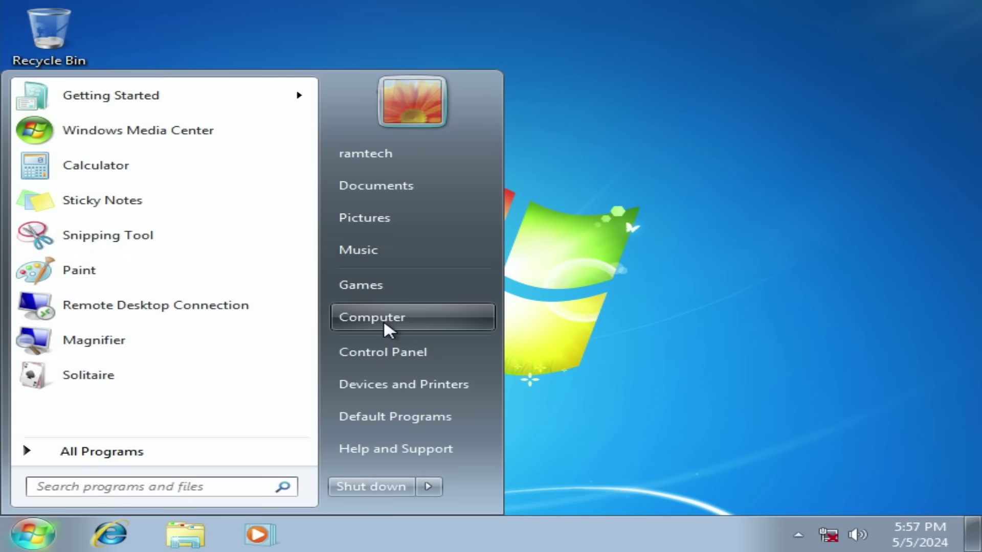
pyautogui.rightClick(385, 323)
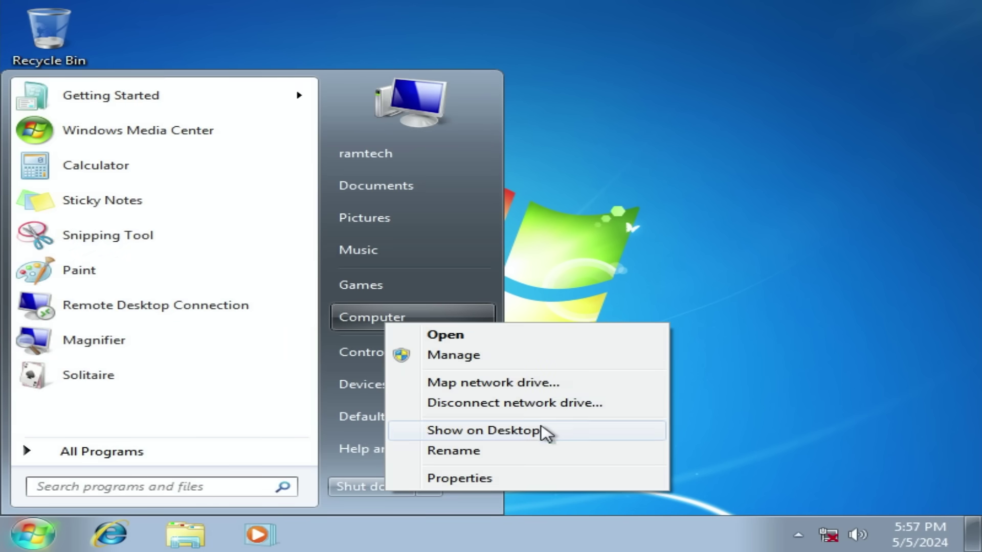
pyautogui.click(529, 479)
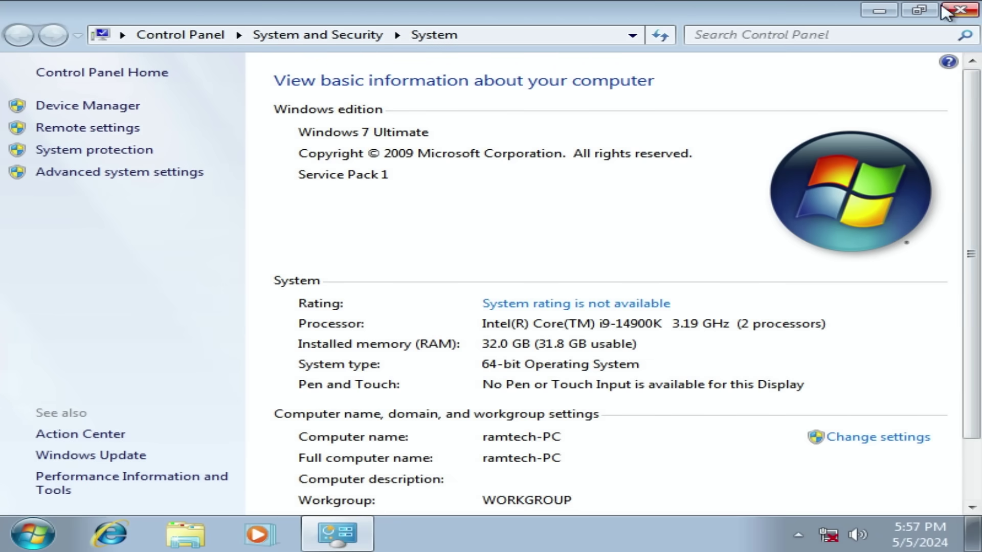
pyautogui.click(954, 8)
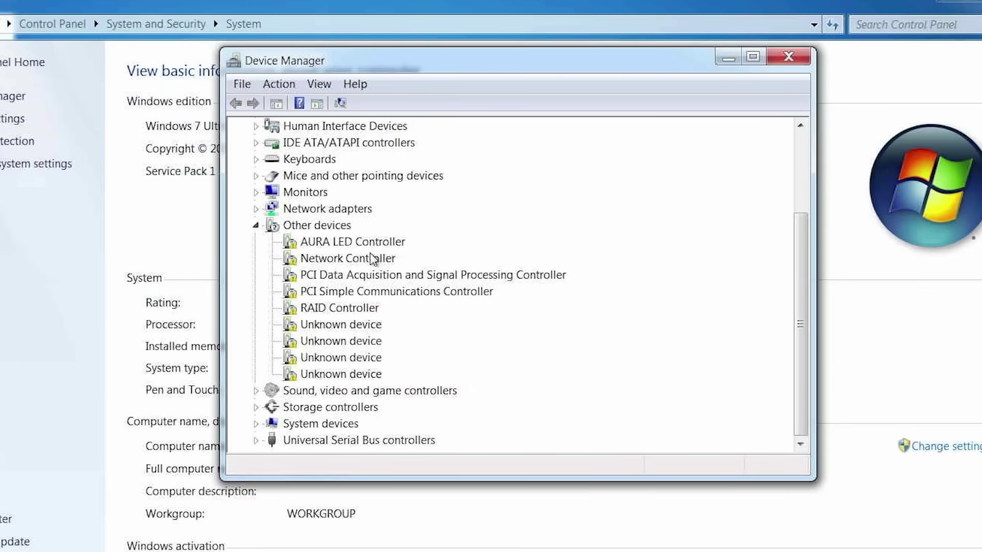
# Step: Try to update the PCI Data Acquisition and Signal Processing Controller driver from H:\Ramtech\Drivers\i9-14900K\Win10, then cancel
pyautogui.rightClick(286, 275)
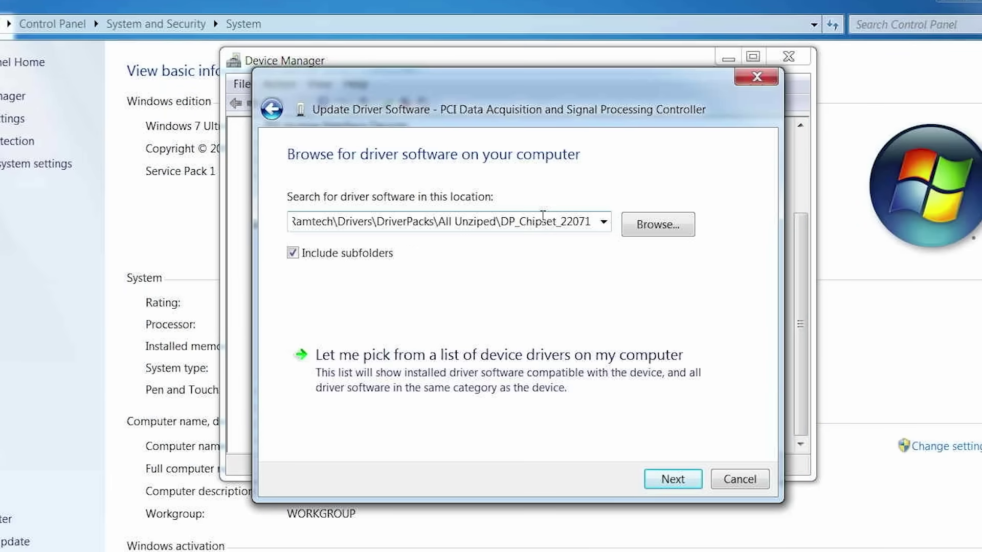
pyautogui.click(604, 223)
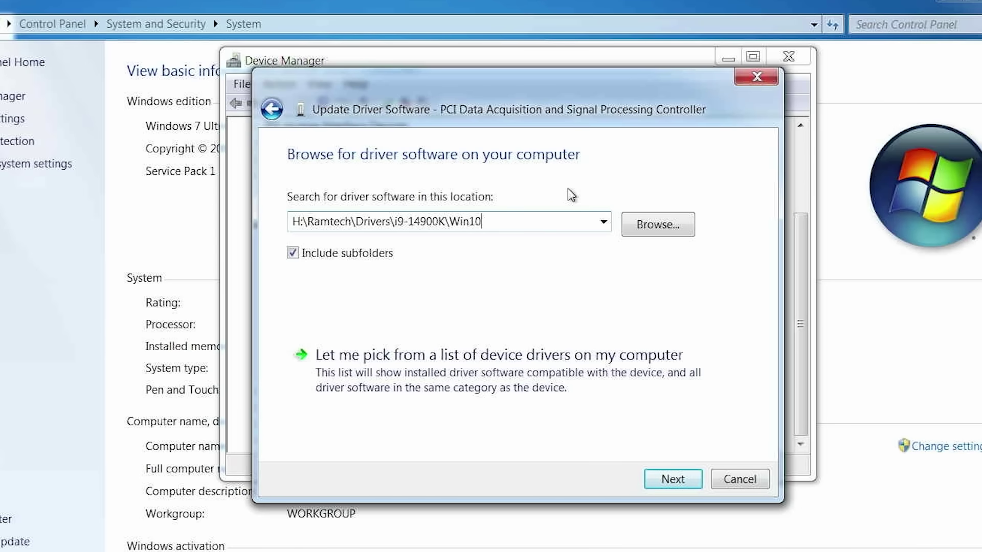
pyautogui.click(735, 482)
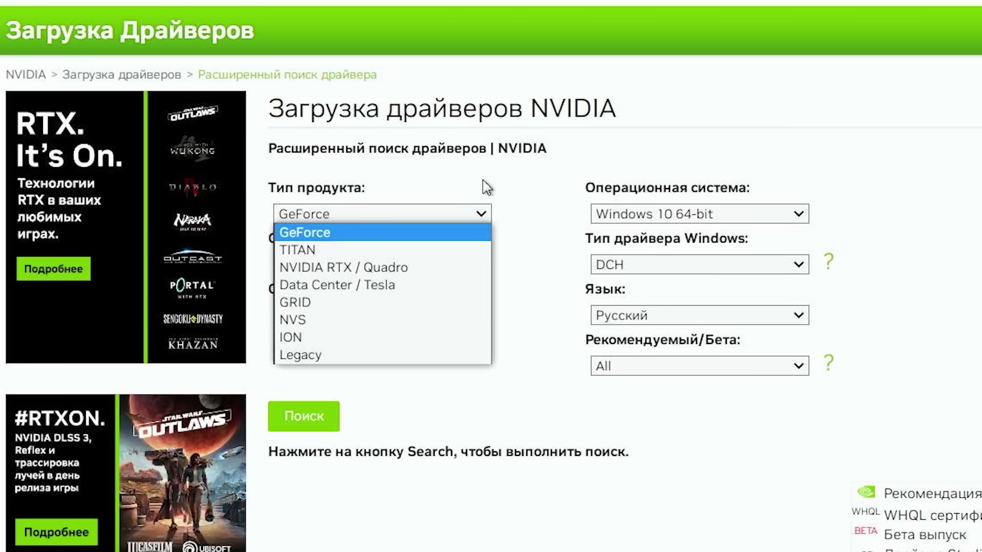
# Step: Set NVIDIA's advanced driver search to GeForce RTX 40 Series, NVIDIA GeForce RTX 4070 and Windows 10 64-bit, and check the driver type options
pyautogui.click(483, 214)
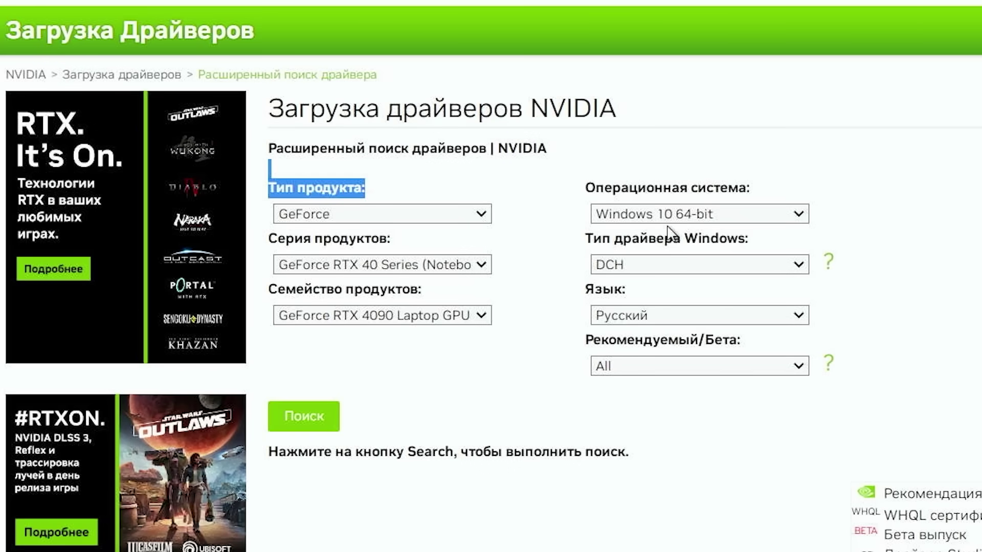
pyautogui.click(672, 220)
pyautogui.click(461, 263)
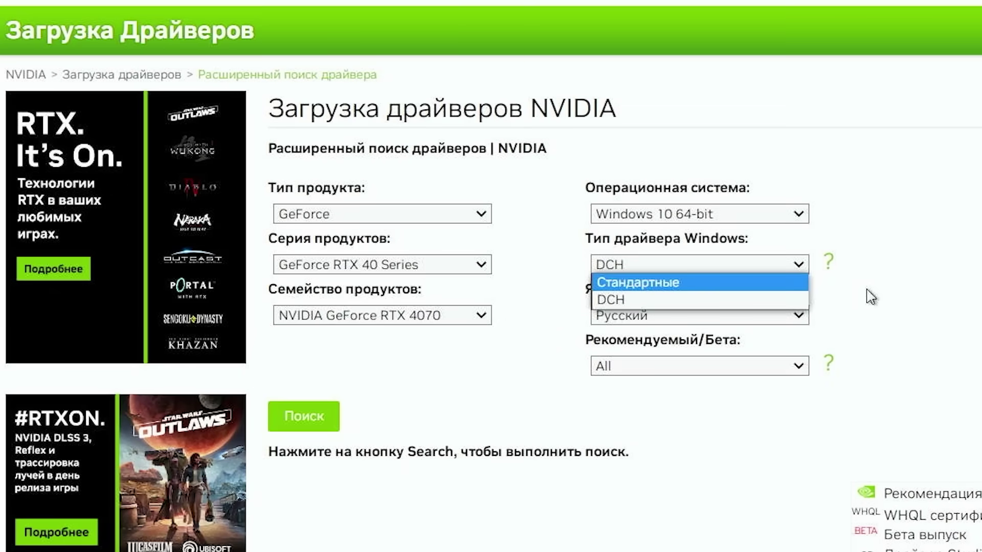
pyautogui.click(871, 297)
# Step: Set the product series on the NVIDIA driver page to GeForce RTX 30 Series and open the operating system choices
pyautogui.click(780, 217)
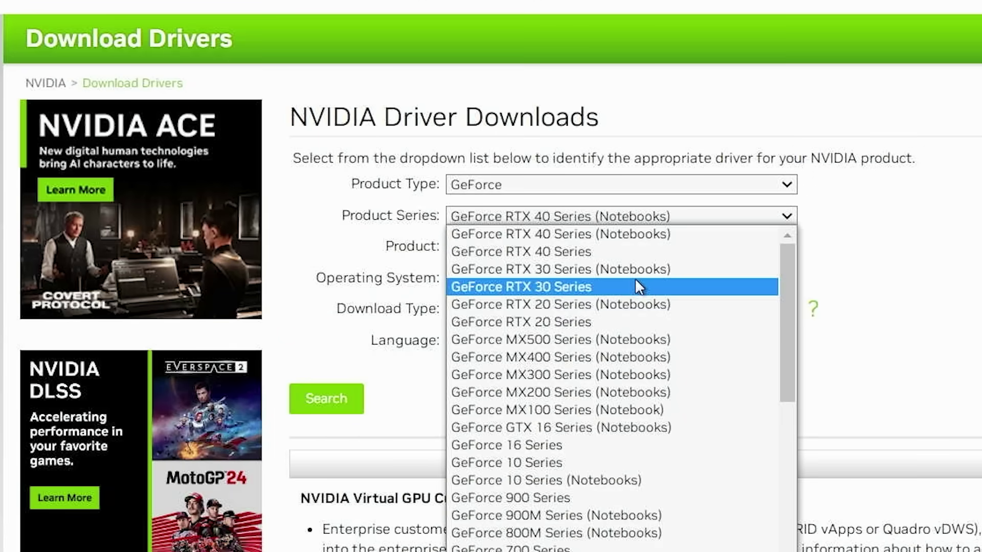
pyautogui.click(636, 287)
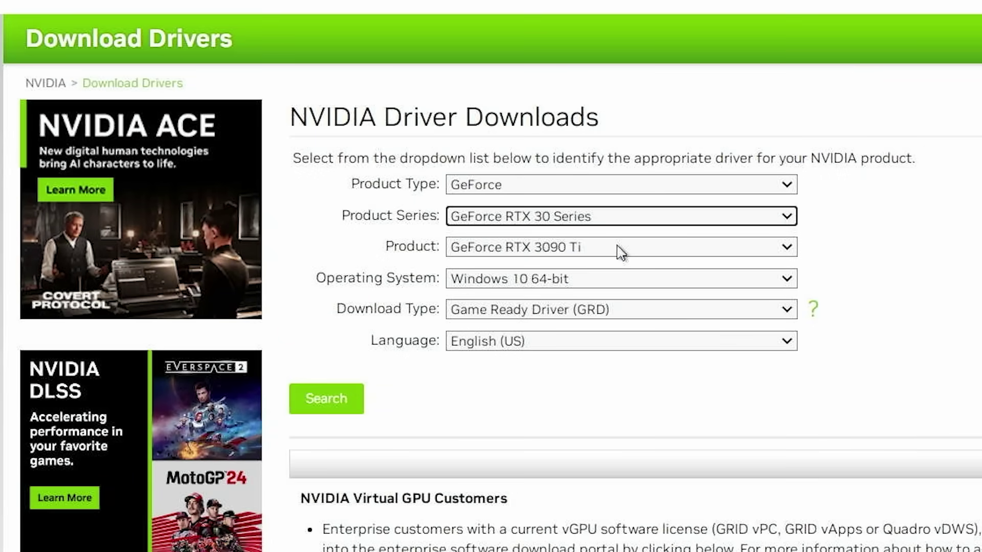
pyautogui.click(604, 279)
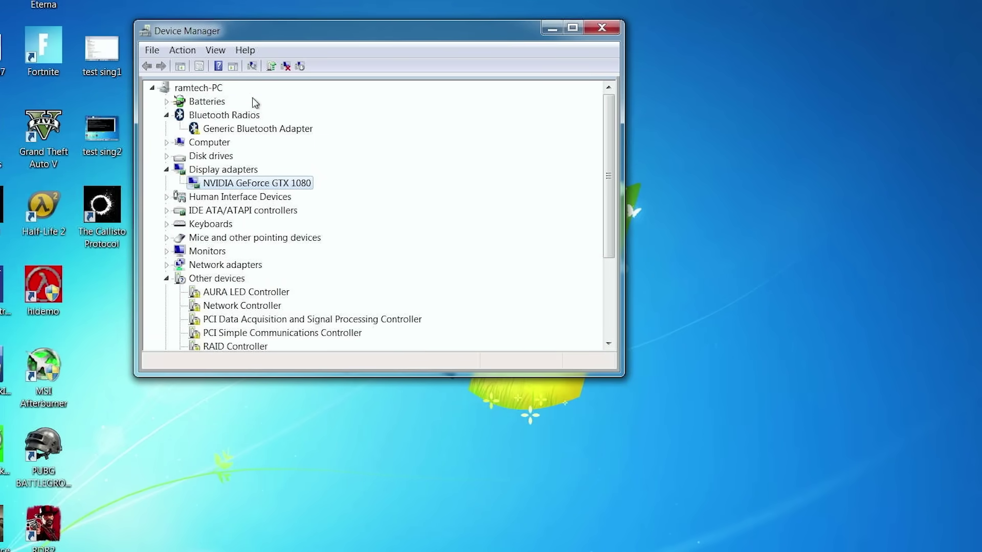
# Step: Open the system information window and rearrange the open windows on the desktop
pyautogui.press('super+Pause')
pyautogui.moveTo(377, 23); pyautogui.dragTo(696, 8)
pyautogui.moveTo(307, 32); pyautogui.dragTo(399, 89)
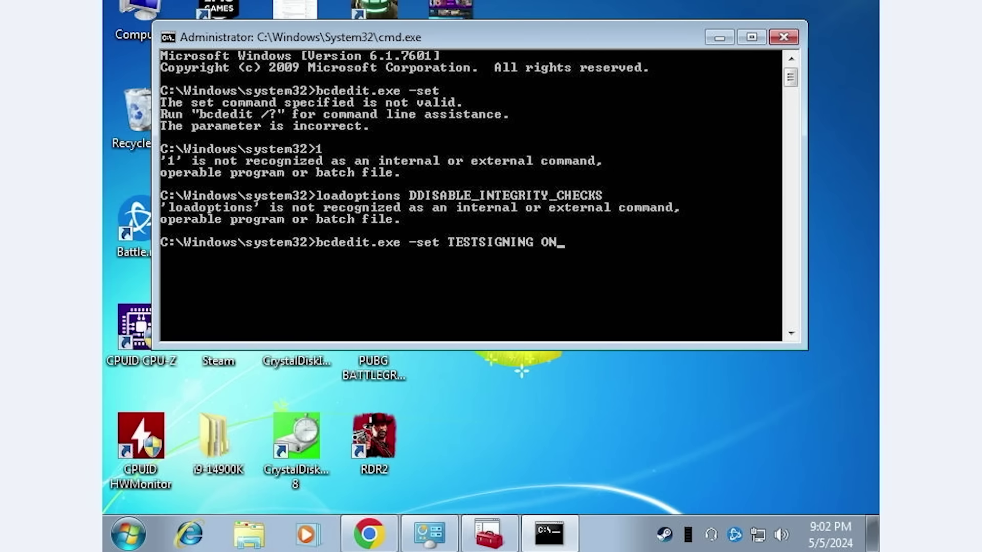
pyautogui.moveTo(856, 421); pyautogui.dragTo(979, 508)
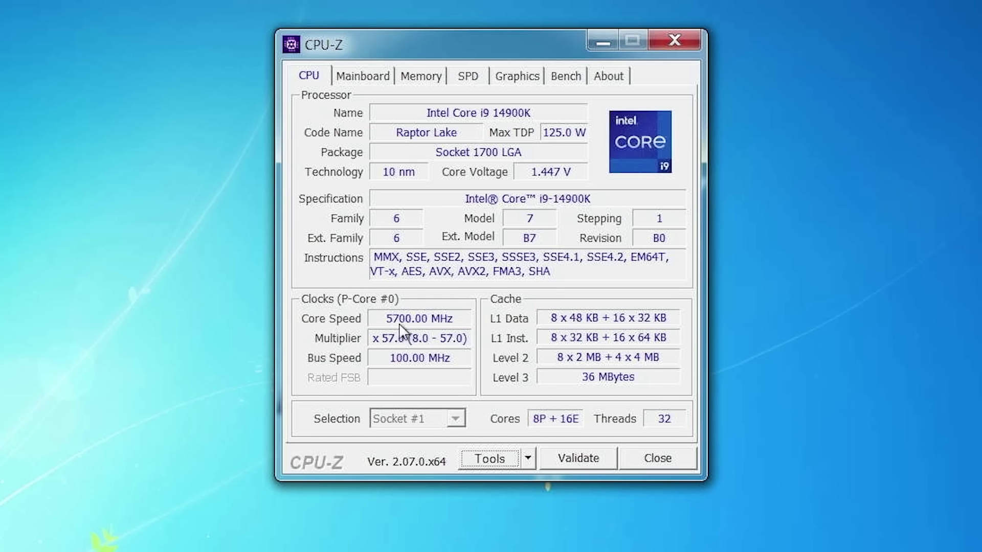
# Step: Examine the clock speeds and multipliers of all P-cores and E-cores in CPU-Z's Clocks list
pyautogui.click(417, 350)
pyautogui.moveTo(708, 215); pyautogui.dragTo(702, 264)
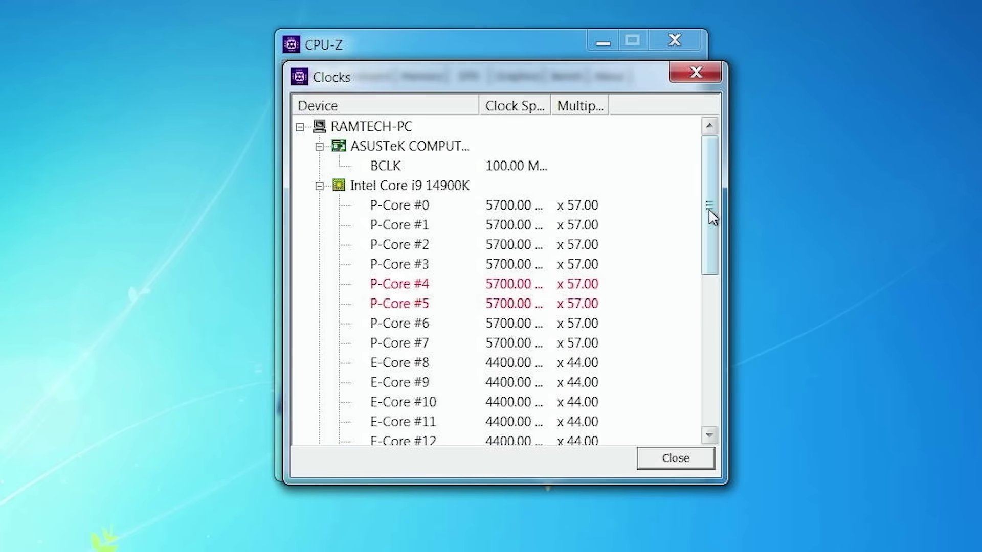
pyautogui.moveTo(708, 207); pyautogui.dragTo(721, 285)
# Step: Open Resource Monitor and look through the usage graphs of the individual CPU threads
pyautogui.click(512, 283)
pyautogui.click(554, 407)
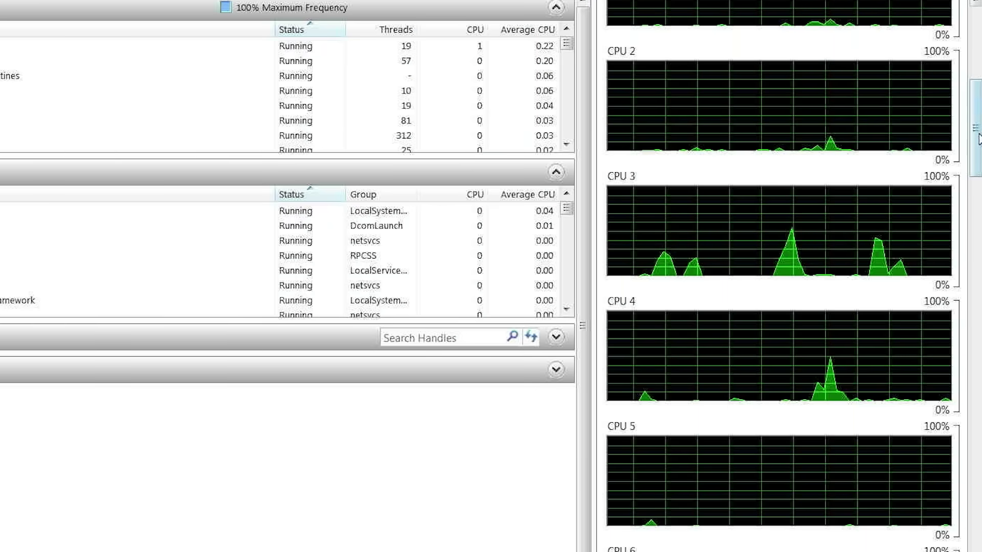
pyautogui.moveTo(976, 122); pyautogui.dragTo(975, 551)
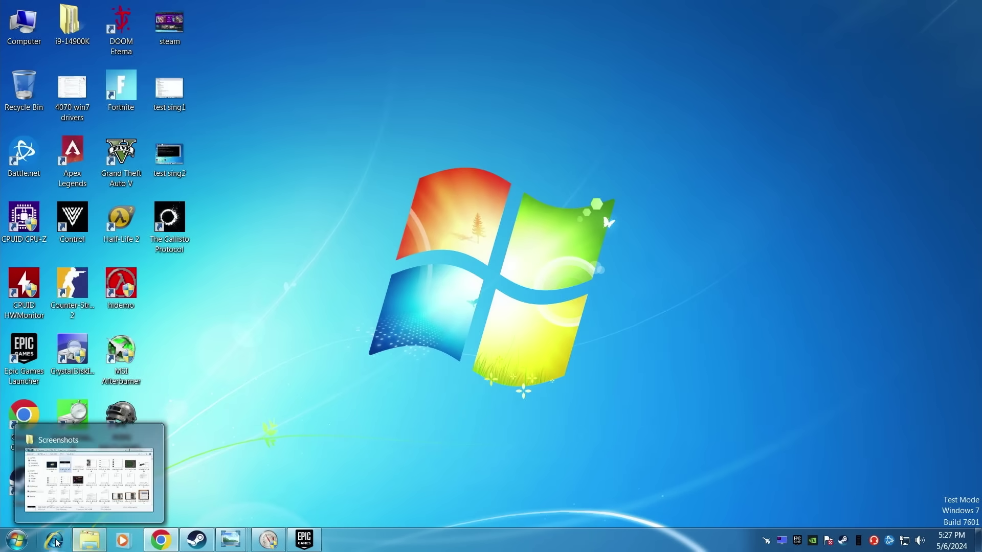
# Step: Open YouTube in Google Chrome and close the browser again
pyautogui.click(162, 541)
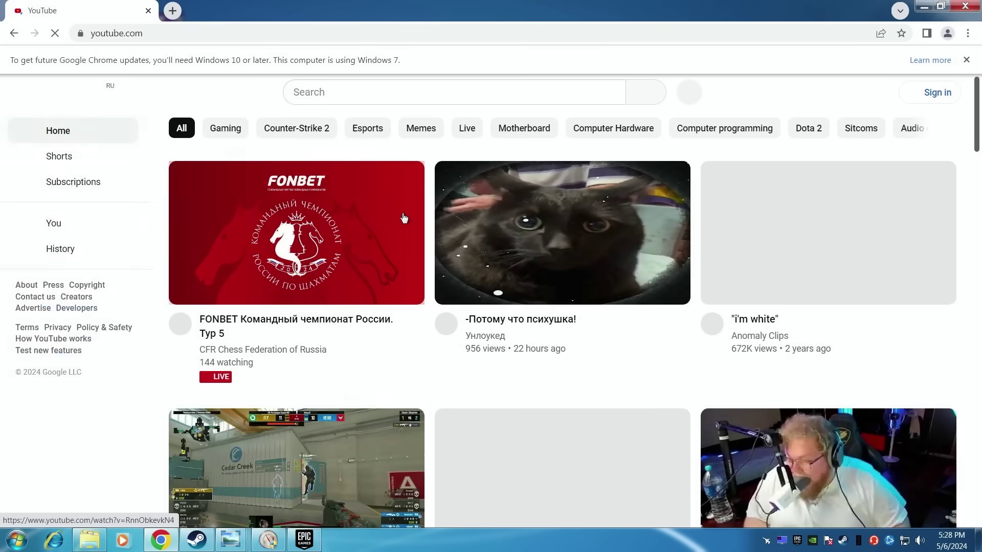
pyautogui.click(965, 6)
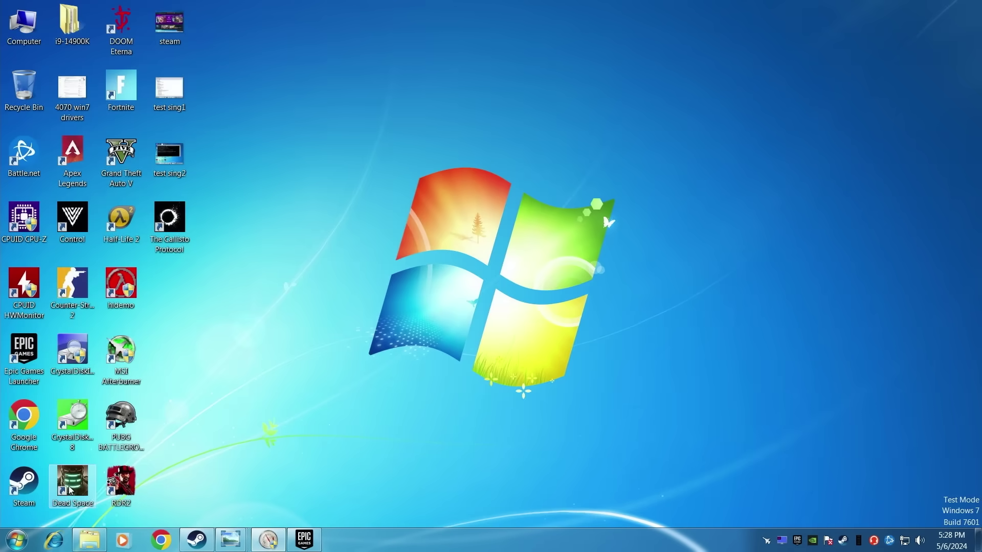
# Step: Reopen Chrome, search YouTube for "ramtech" and open the Ramtech channel's list of videos
pyautogui.click(162, 541)
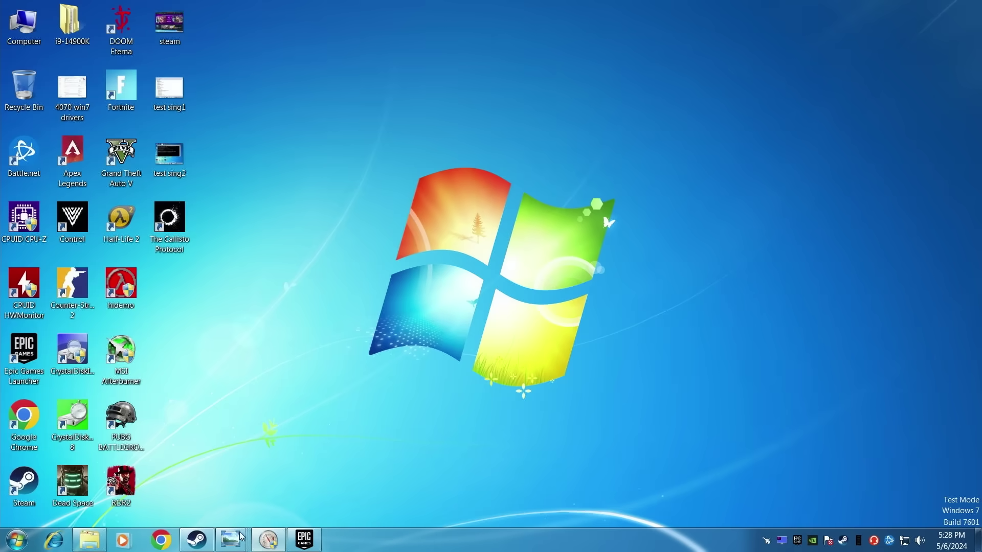
pyautogui.click(162, 541)
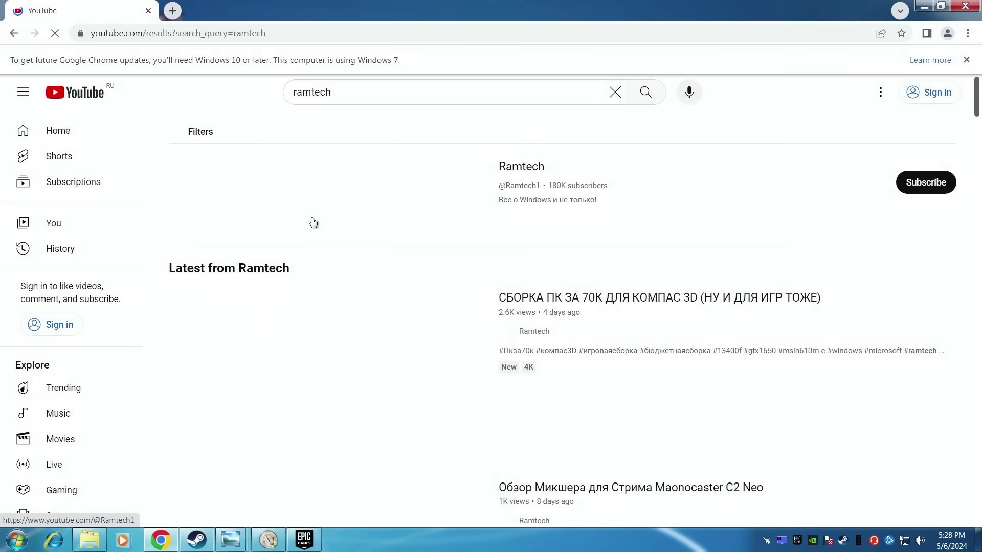
pyautogui.click(296, 232)
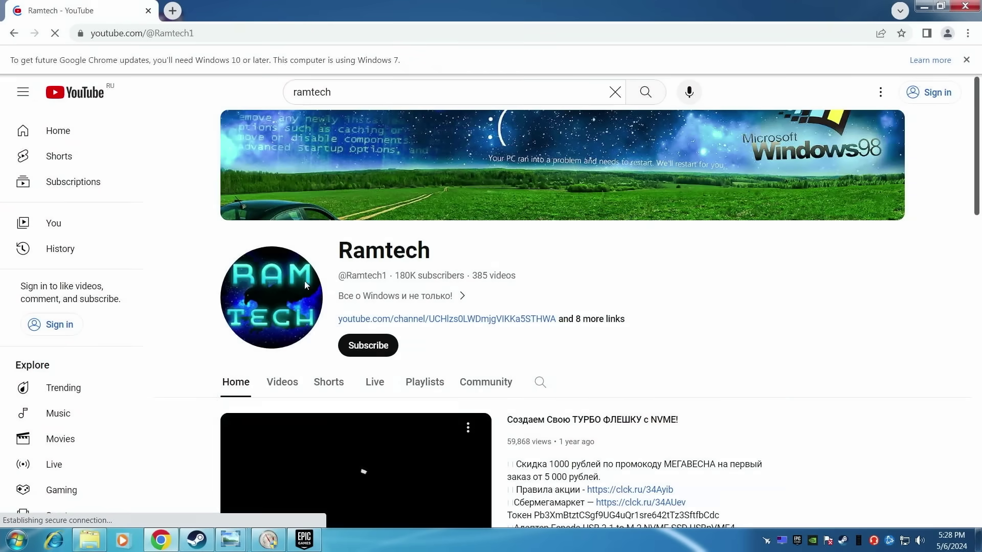
pyautogui.click(282, 383)
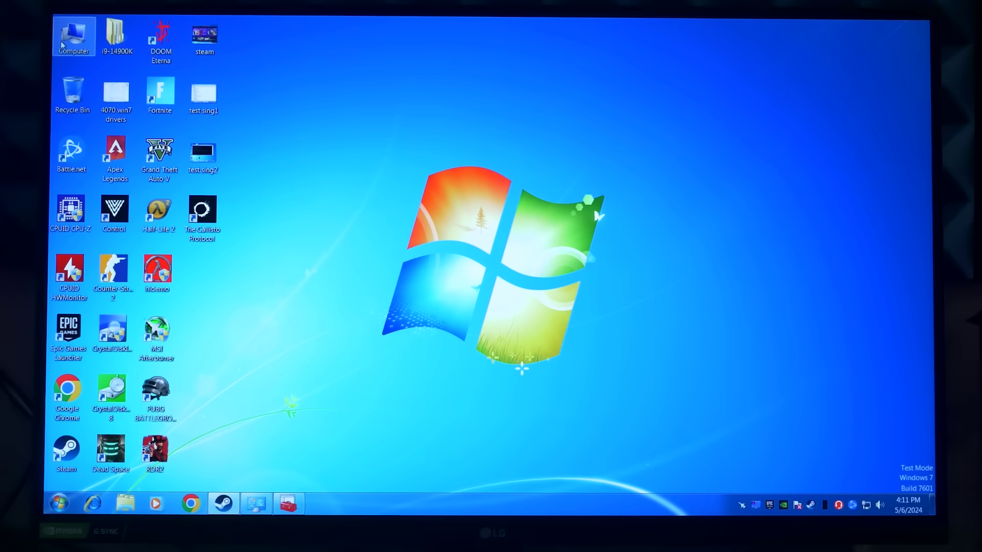
# Step: Open the Computer window, shrink it and move it to another spot on the desktop
pyautogui.press('super+e')
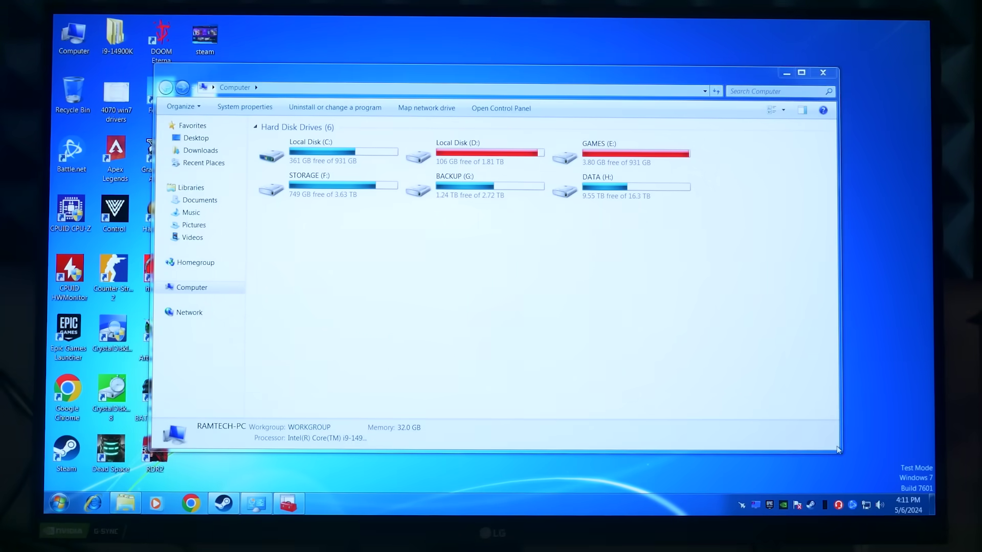
pyautogui.moveTo(841, 459); pyautogui.dragTo(779, 392)
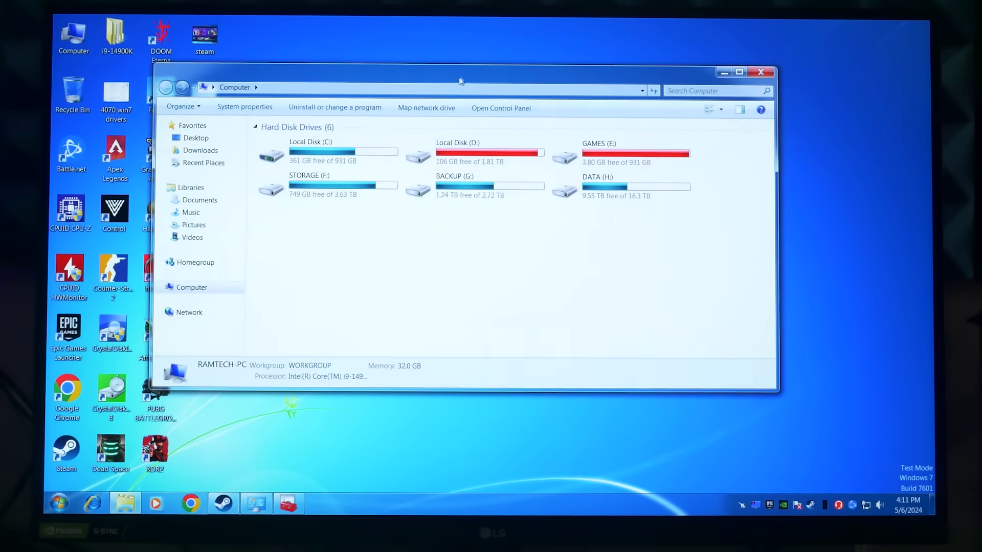
pyautogui.moveTo(505, 62); pyautogui.dragTo(565, 49)
# Step: Open Control Panel, look into System and Security, return to the main categories and hide the window
pyautogui.click(59, 504)
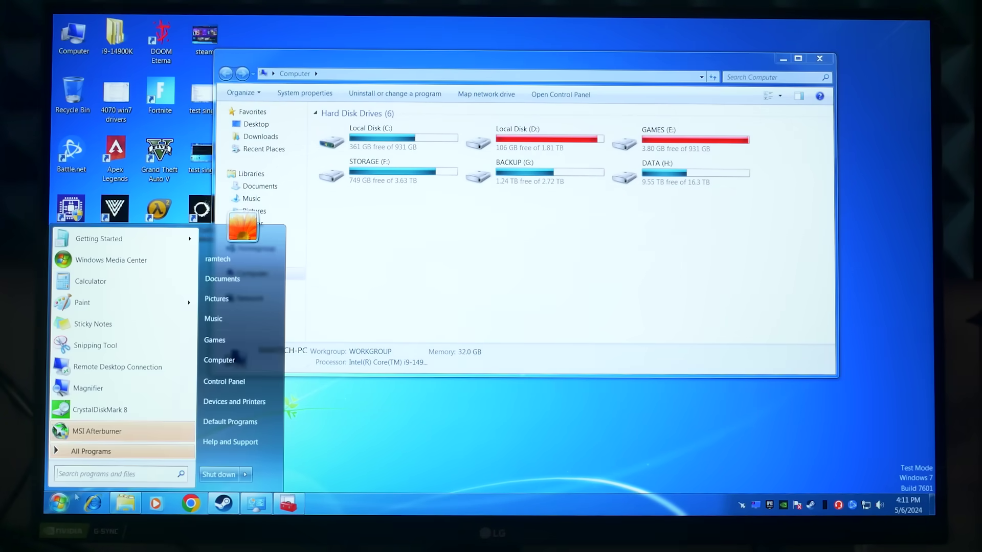
pyautogui.click(233, 380)
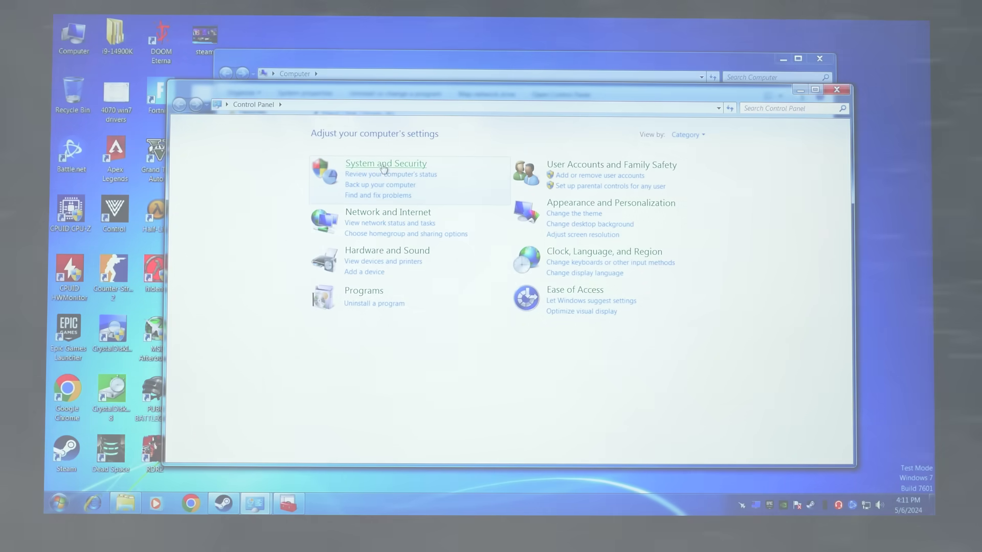
pyautogui.click(385, 164)
pyautogui.click(177, 106)
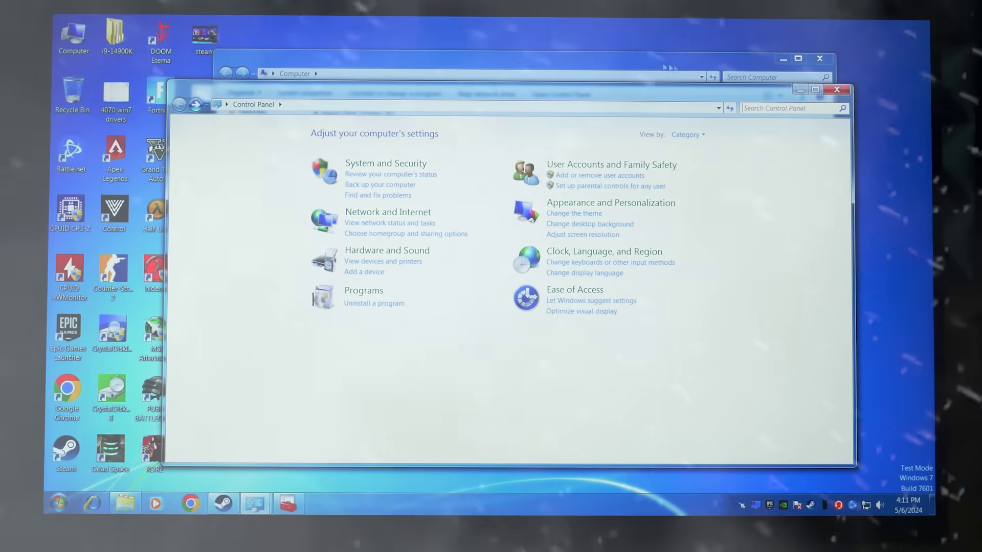
pyautogui.click(255, 504)
# Step: View the desktop's Personalization themes, close that window and shift the Computer window
pyautogui.rightClick(826, 268)
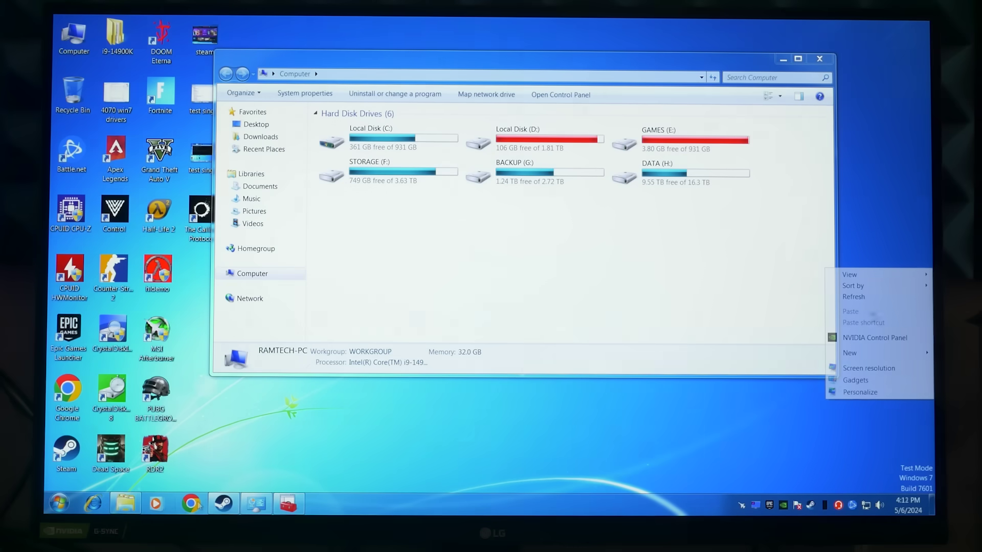
pyautogui.click(861, 392)
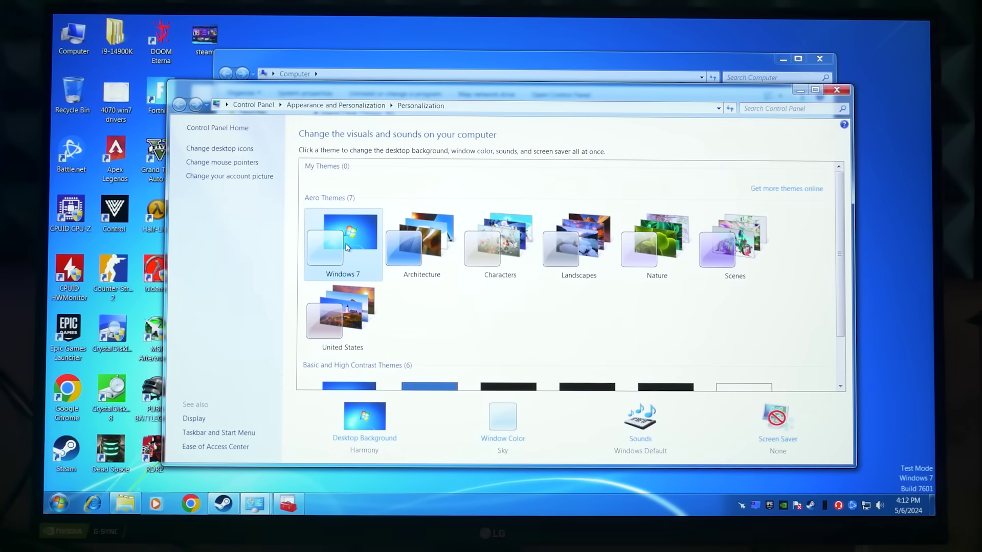
pyautogui.click(824, 92)
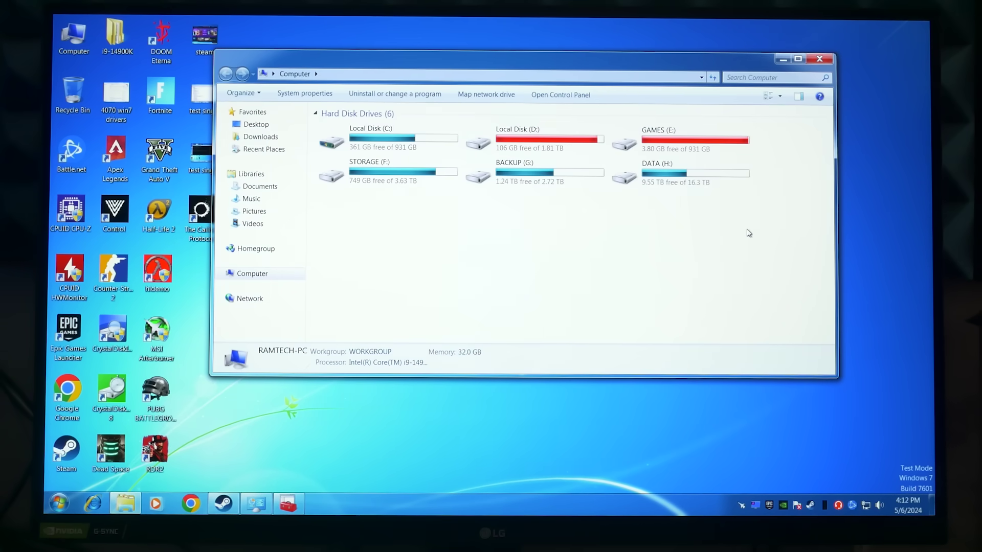
pyautogui.moveTo(471, 59); pyautogui.dragTo(516, 49)
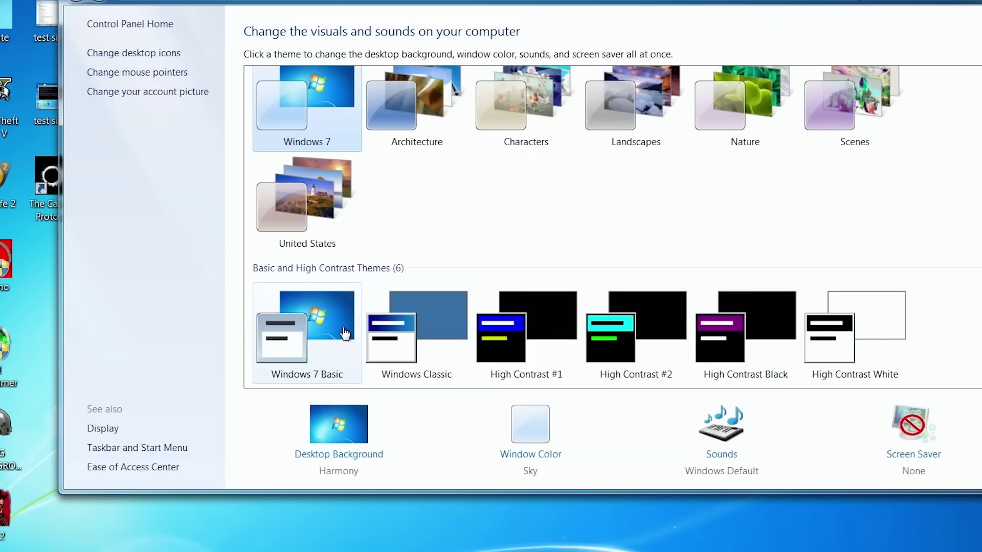
# Step: Apply the Windows 7 Basic theme and switch back to the Windows 7 Aero theme
pyautogui.click(345, 333)
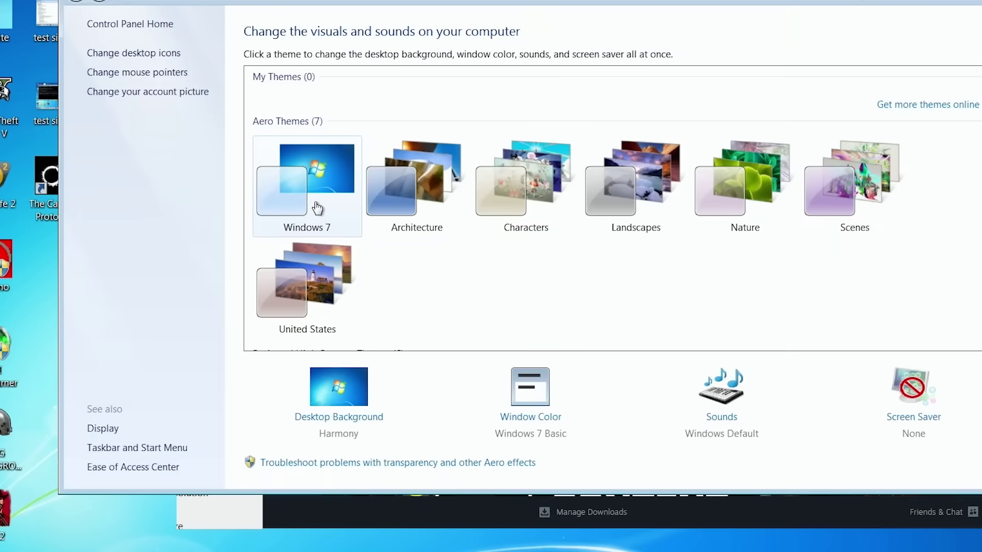
pyautogui.click(315, 198)
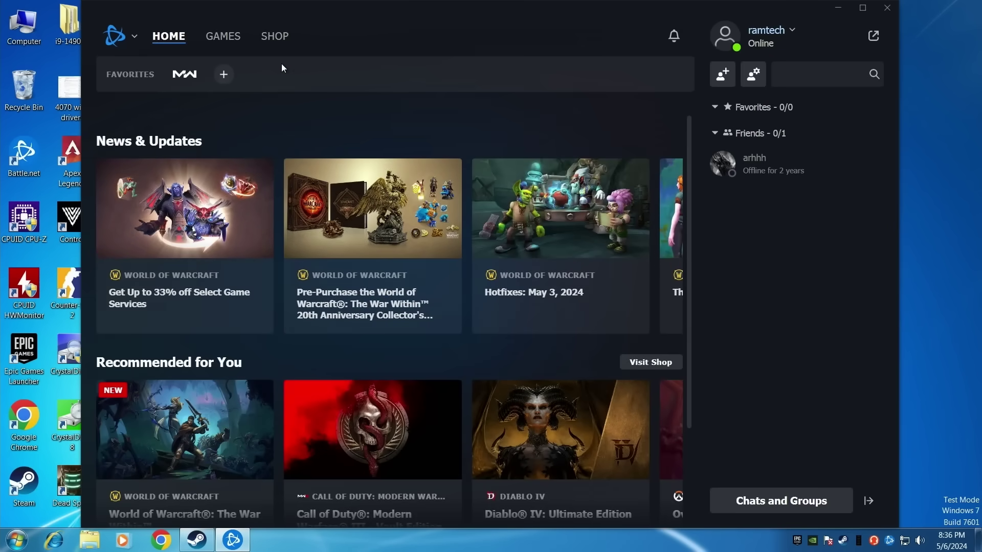
# Step: Try to install Call of Duty: Modern Warfare from the Battle.net games library and dismiss the message
pyautogui.click(220, 37)
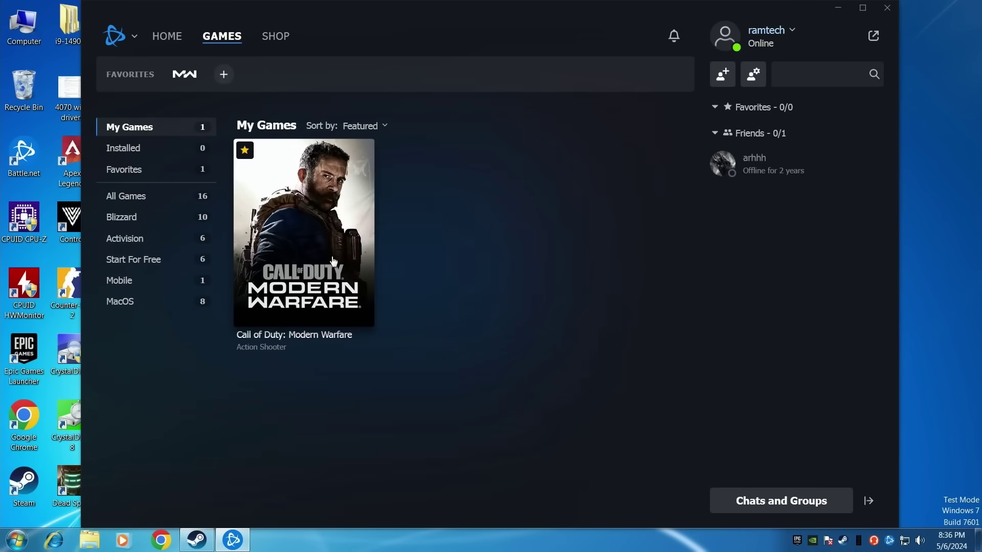
pyautogui.click(351, 285)
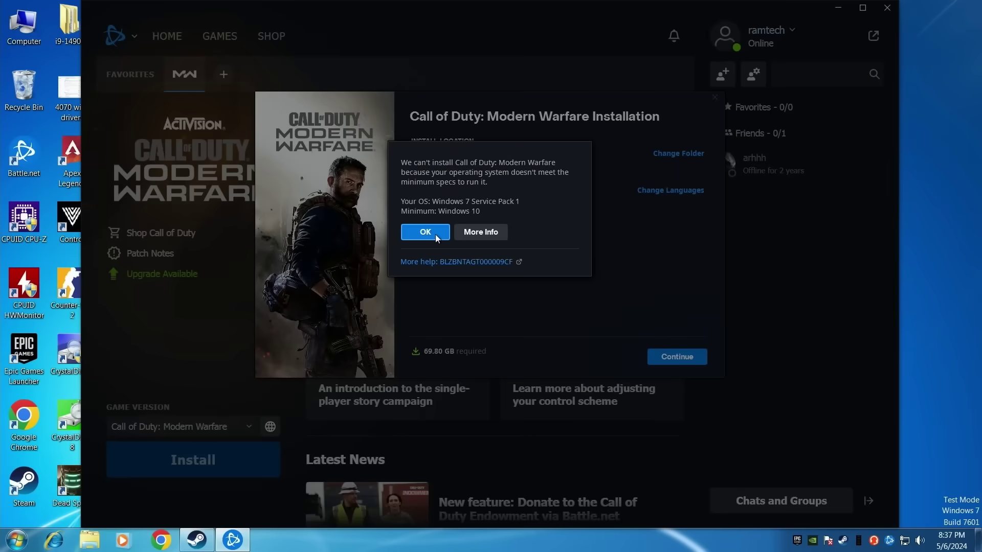
pyautogui.click(436, 235)
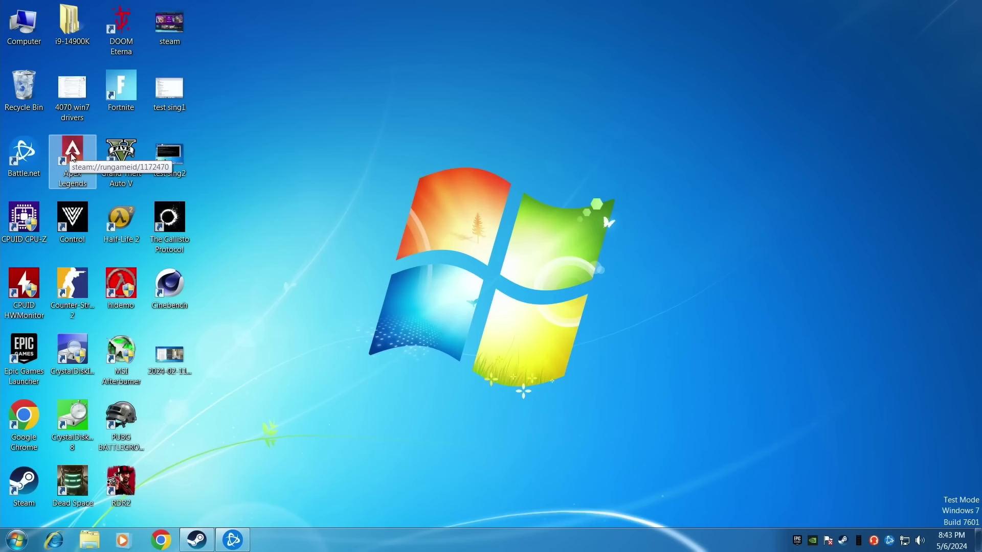
# Step: Launch Apex Legends from the desktop, and start Counter-Strike 2 from its Steam library page
pyautogui.doubleClick(72, 153)
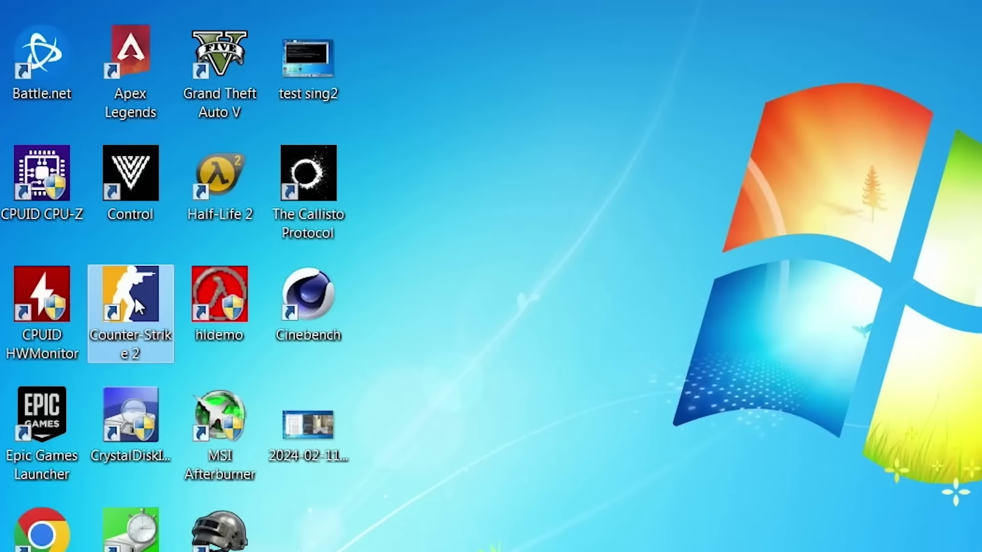
pyautogui.doubleClick(137, 306)
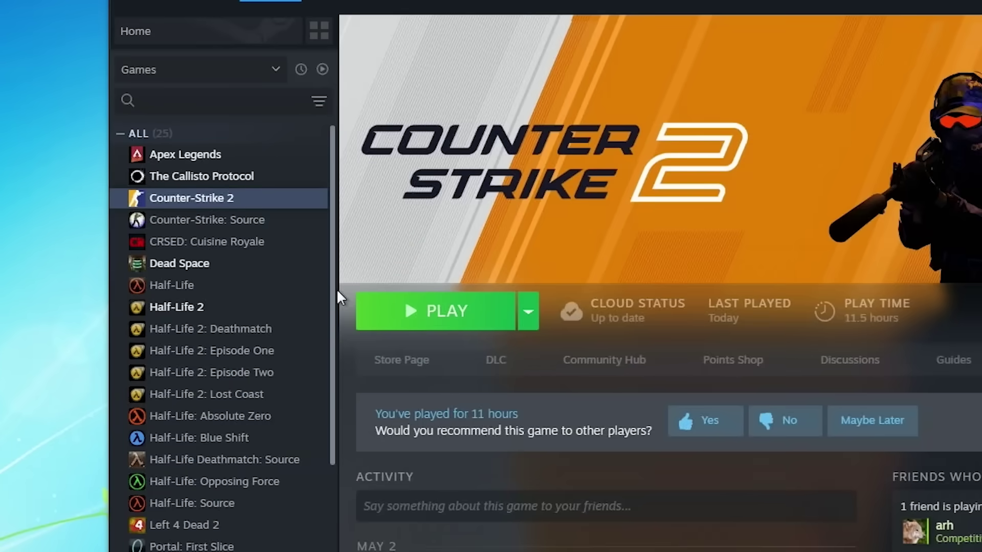
pyautogui.click(450, 311)
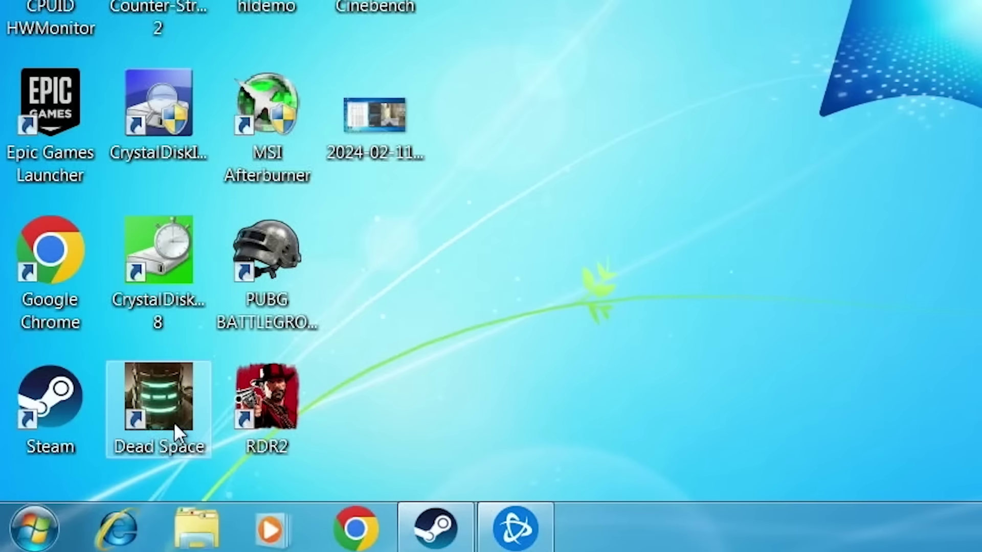
# Step: Launch Dead Space from the desktop, and start DOOM Eternal and enter its Campaign
pyautogui.doubleClick(174, 424)
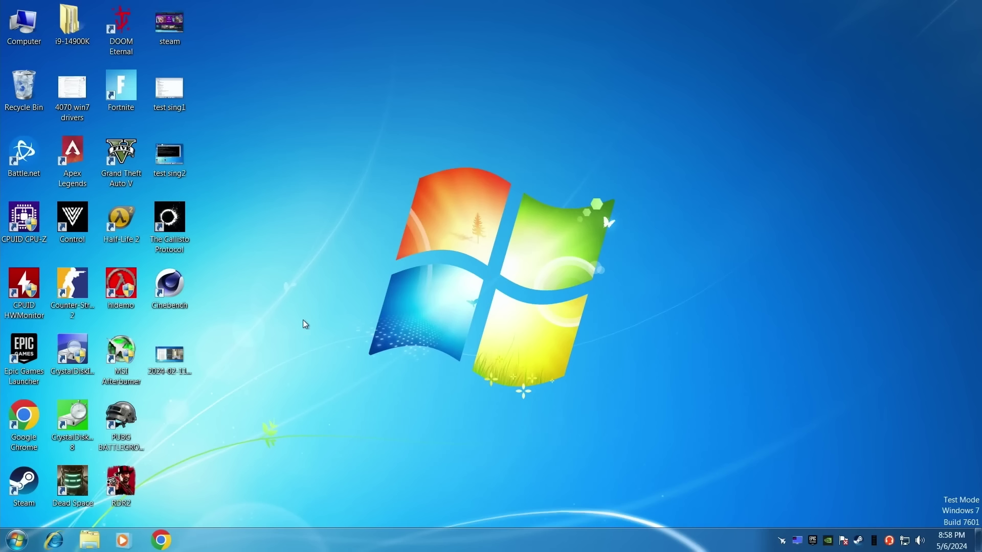
pyautogui.doubleClick(128, 36)
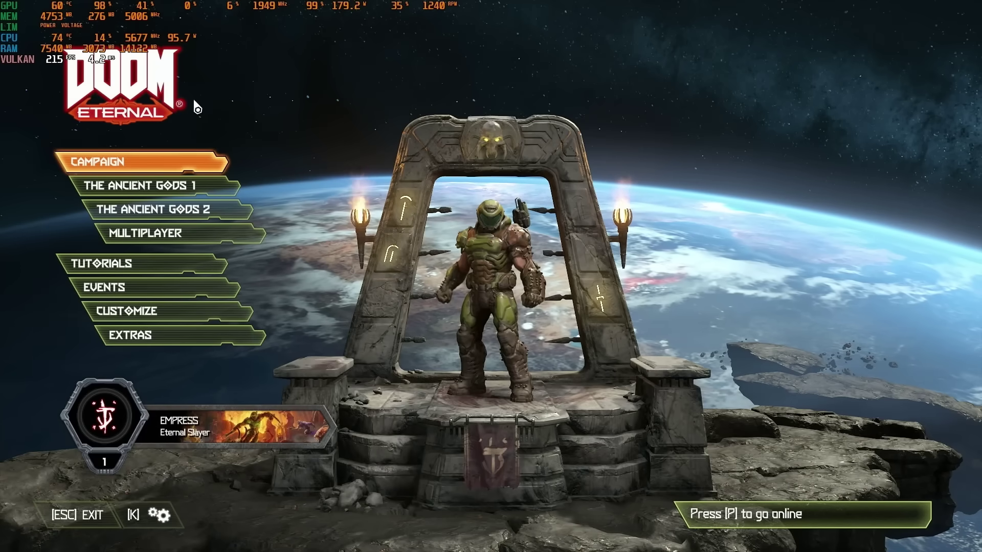
pyautogui.click(131, 159)
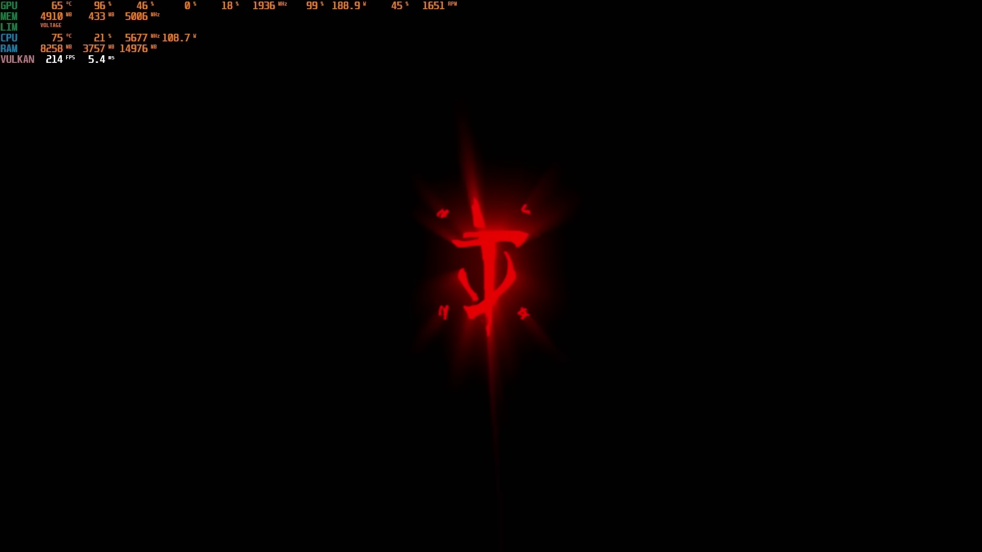
pyautogui.press('Escape')
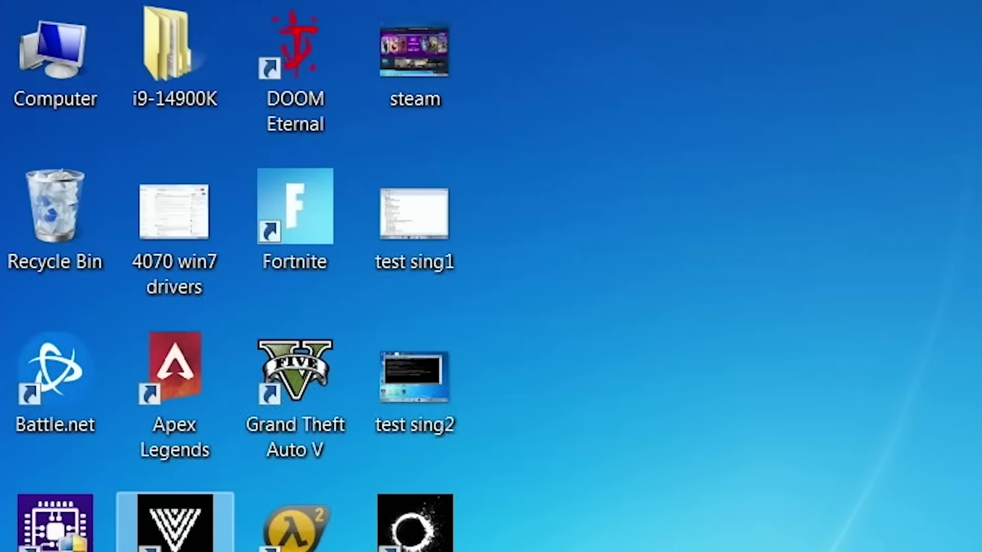
# Step: Launch Fortnite from its desktop shortcut
pyautogui.click(316, 197)
pyautogui.doubleClick(344, 239)
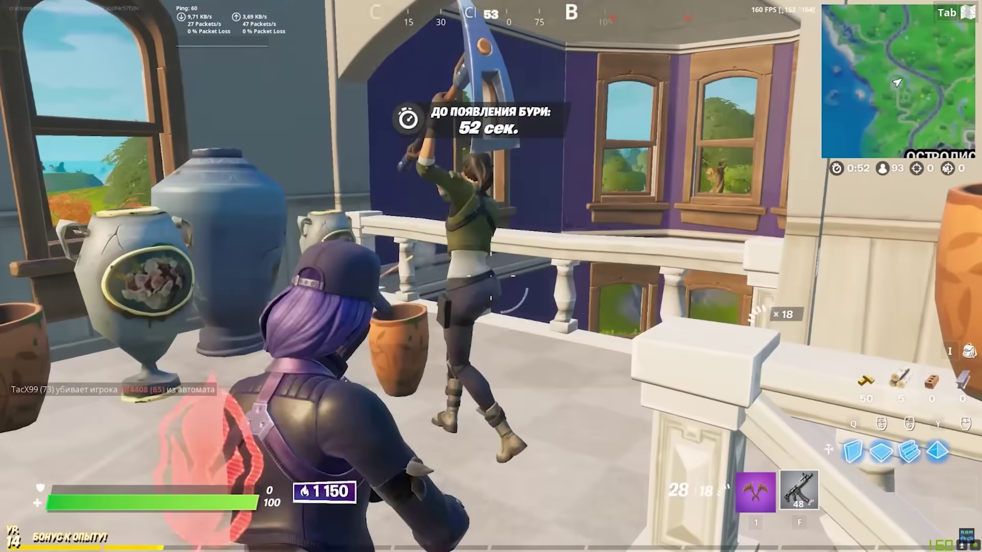
pyautogui.click(491, 276)
pyautogui.click(491, 276)
pyautogui.click(491, 276)
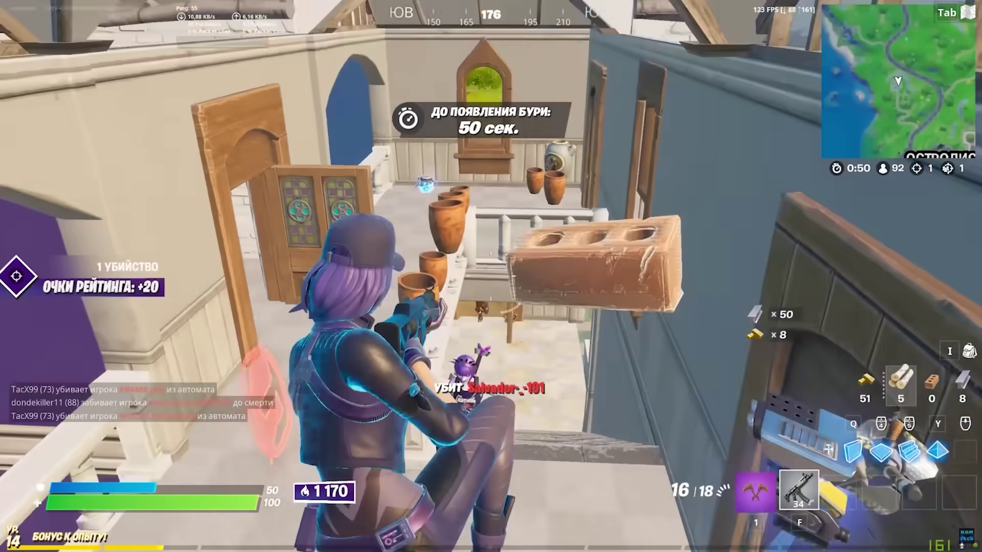
pyautogui.press('w')
pyautogui.click(491, 276)
pyautogui.click(491, 276)
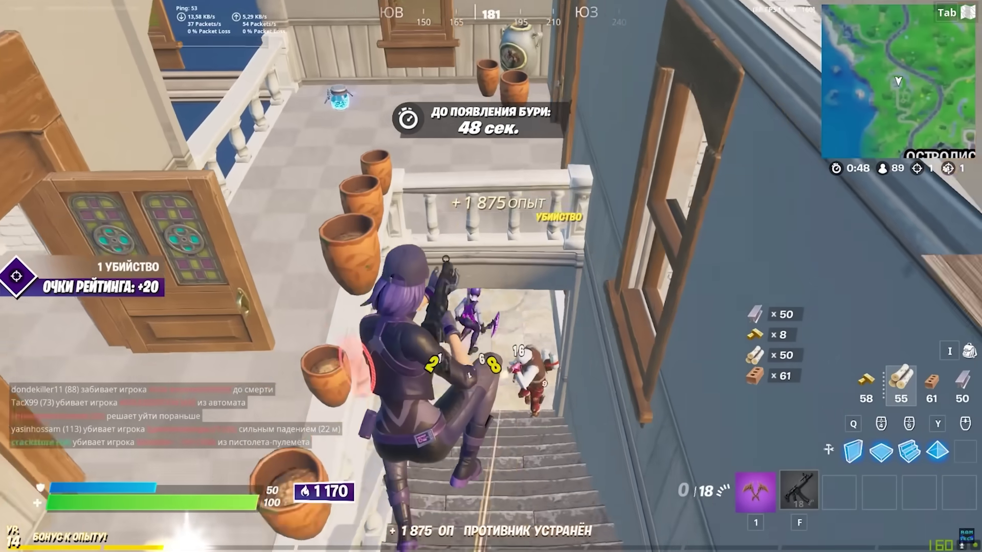
pyautogui.press('r')
pyautogui.press('w')
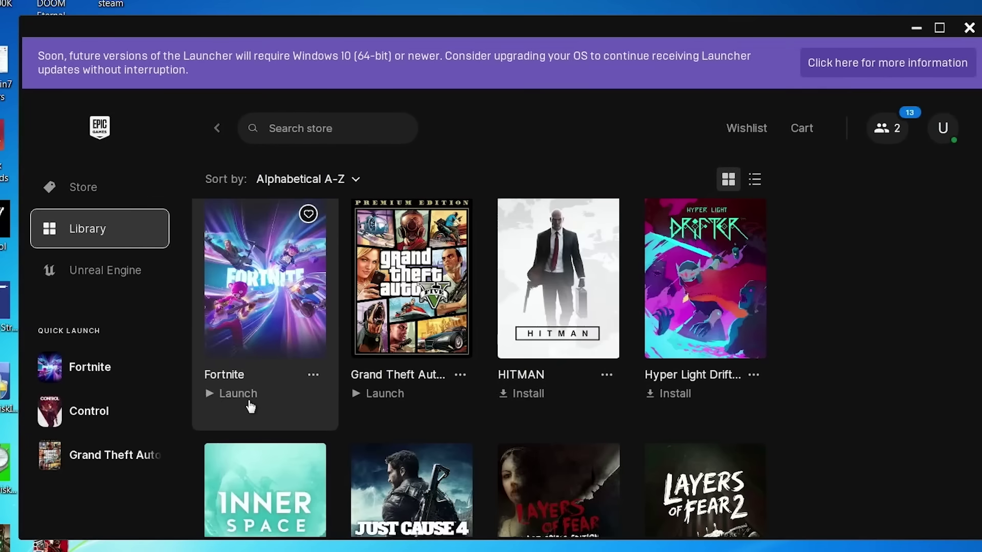
# Step: Launch Fortnite from the Epic Games library, and start Half-Life 2 from its desktop shortcut
pyautogui.click(216, 398)
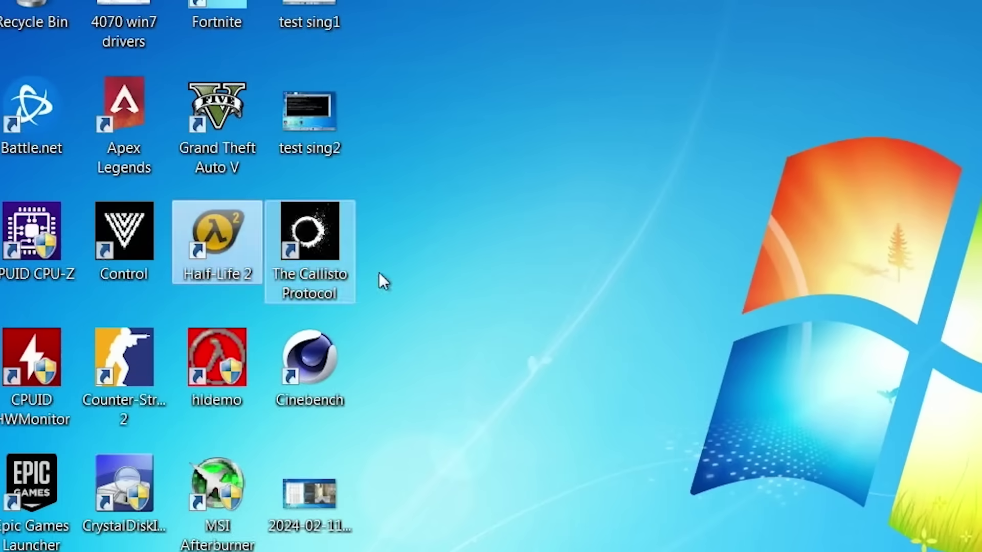
pyautogui.doubleClick(195, 232)
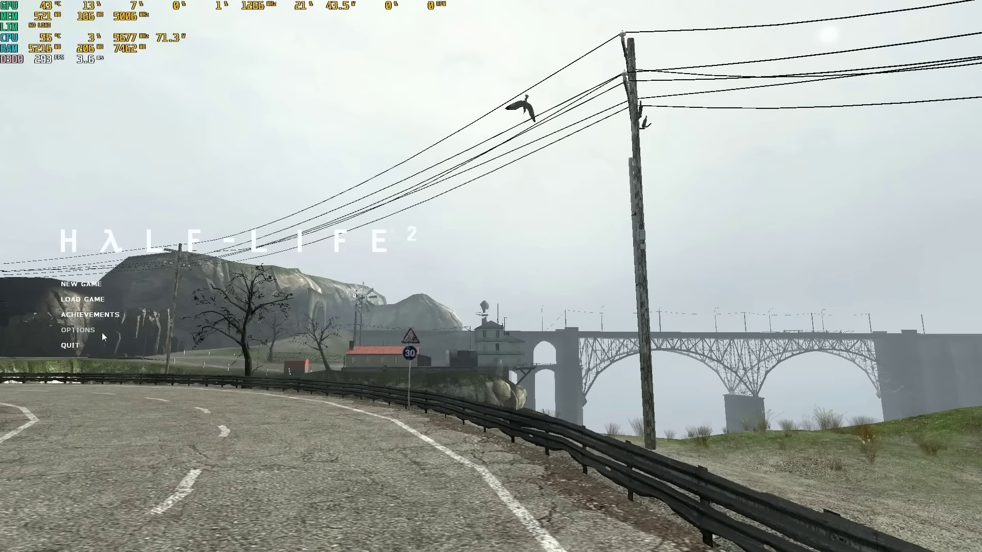
pyautogui.click(78, 330)
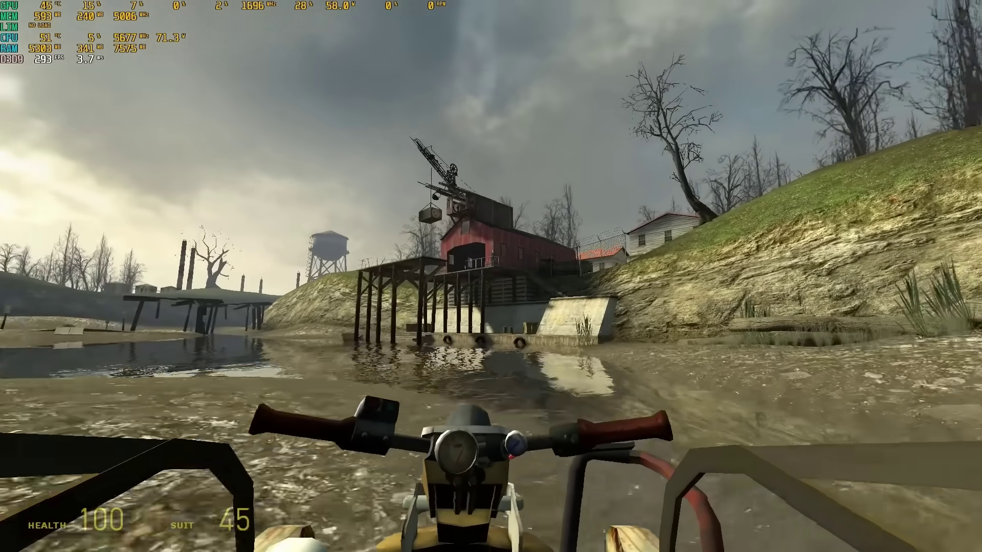
pyautogui.press('z')
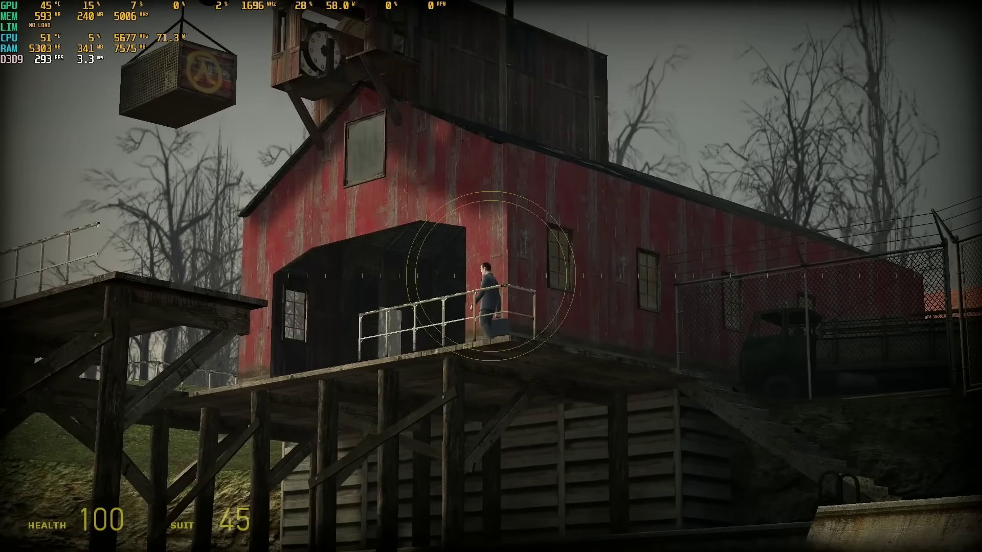
pyautogui.press('a')
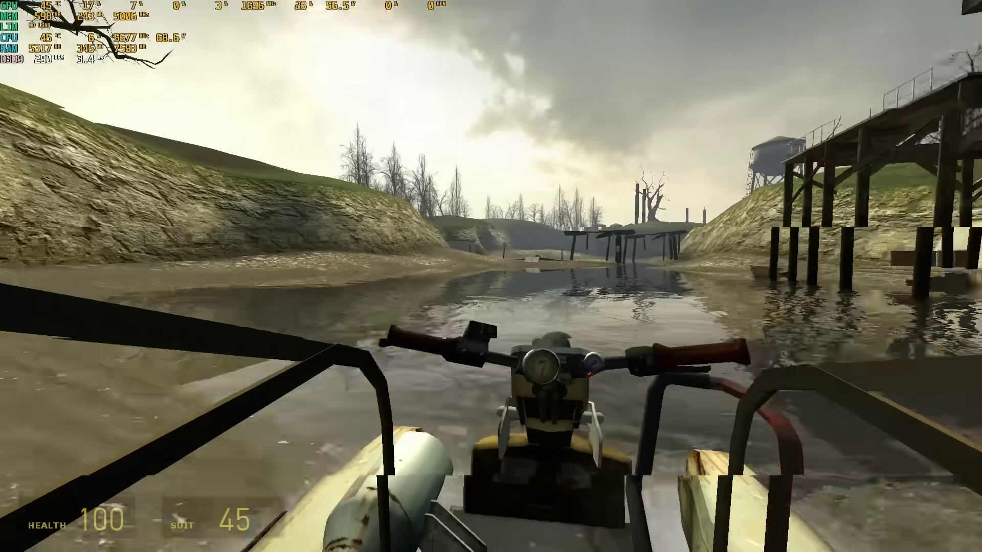
pyautogui.press('d')
pyautogui.press('a')
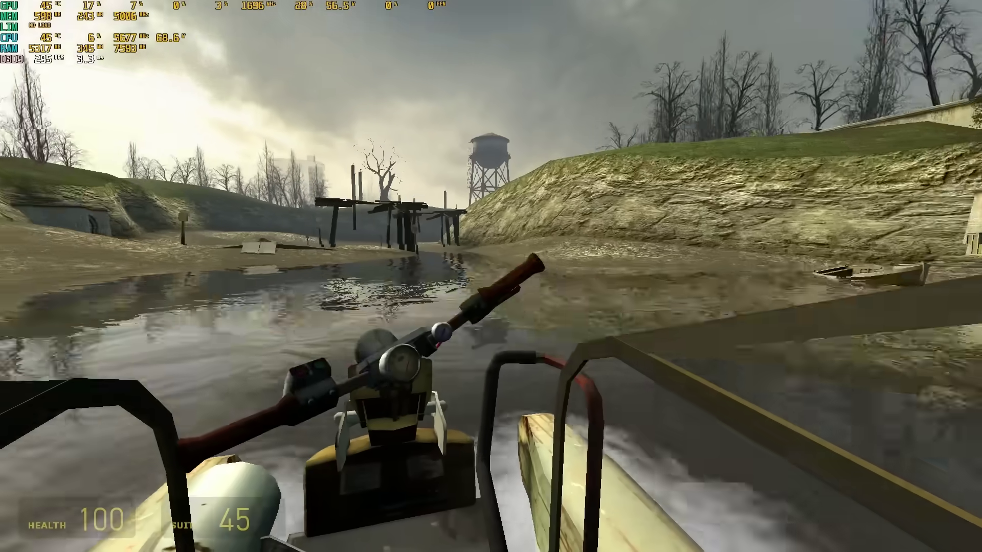
pyautogui.press('d')
pyautogui.press('a')
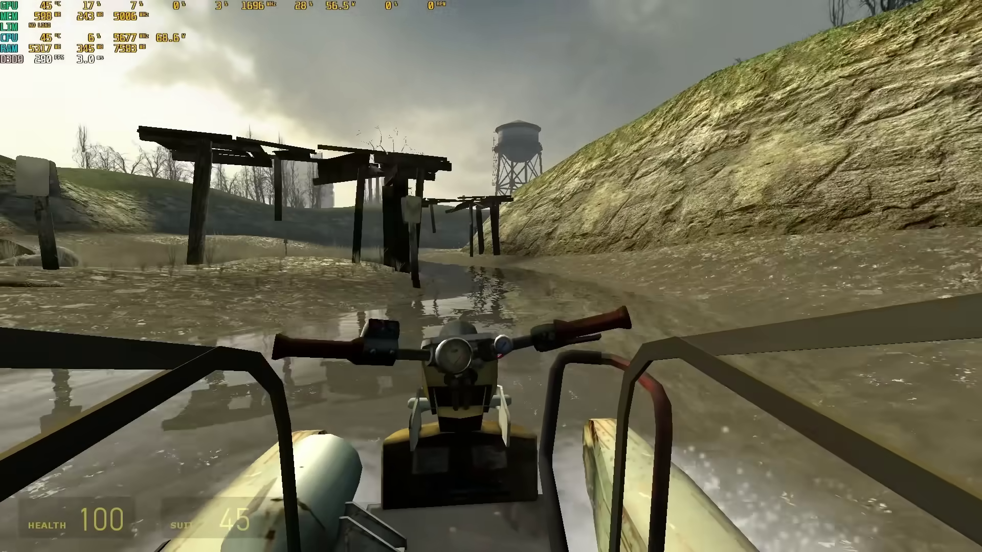
pyautogui.press('d')
pyautogui.press('a')
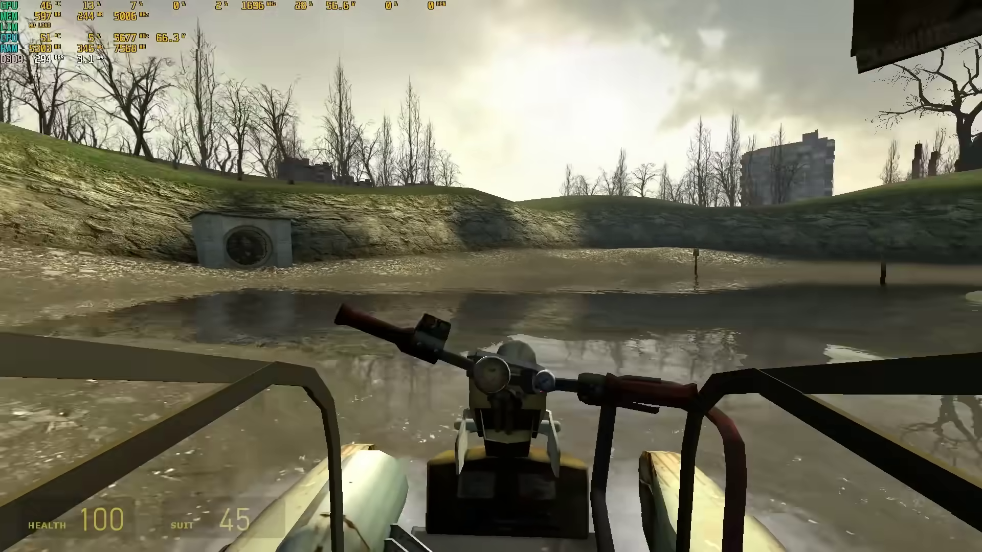
pyautogui.press('d')
pyautogui.press('a')
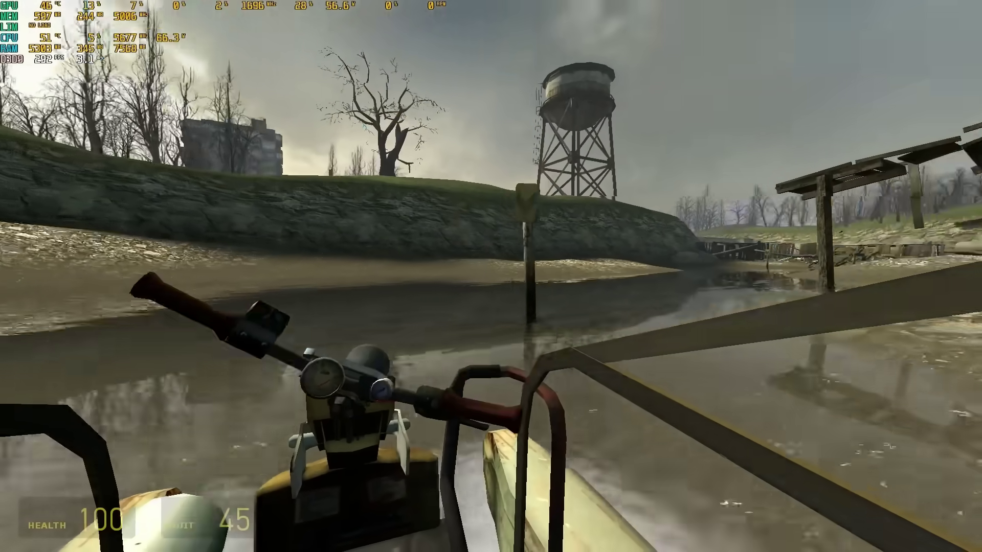
pyautogui.doubleClick(247, 320)
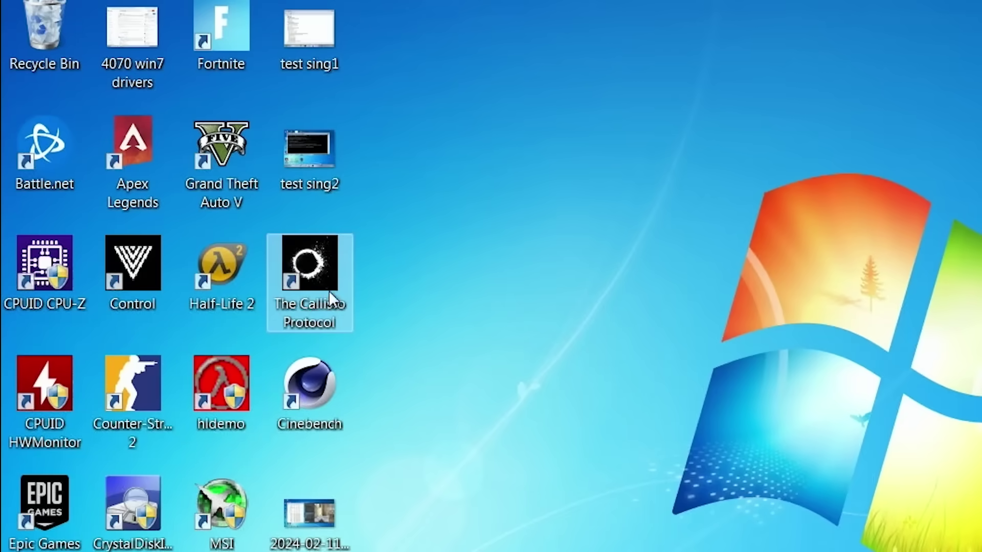
# Step: Launch The Callisto Protocol and the hldemo game from their desktop shortcuts
pyautogui.doubleClick(311, 279)
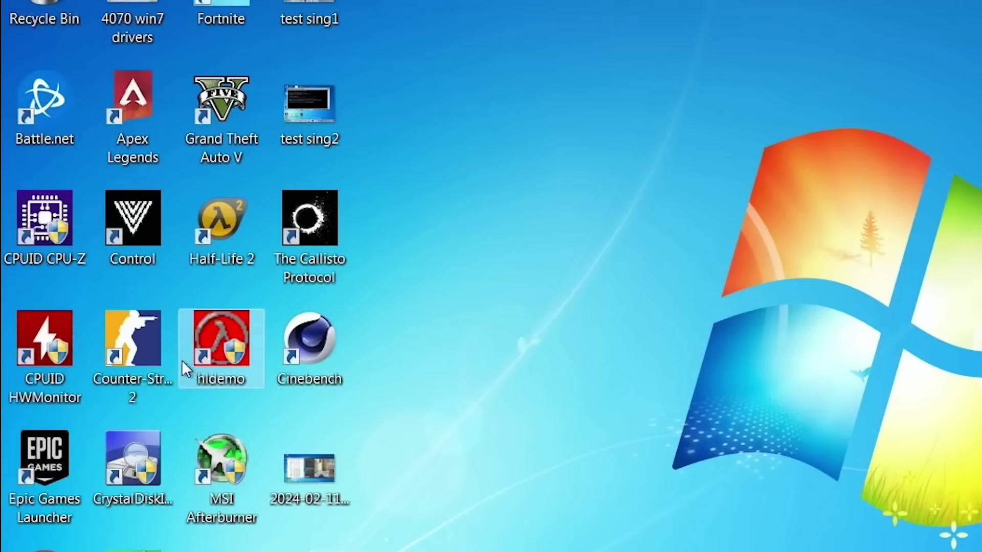
pyautogui.doubleClick(214, 345)
pyautogui.click(549, 297)
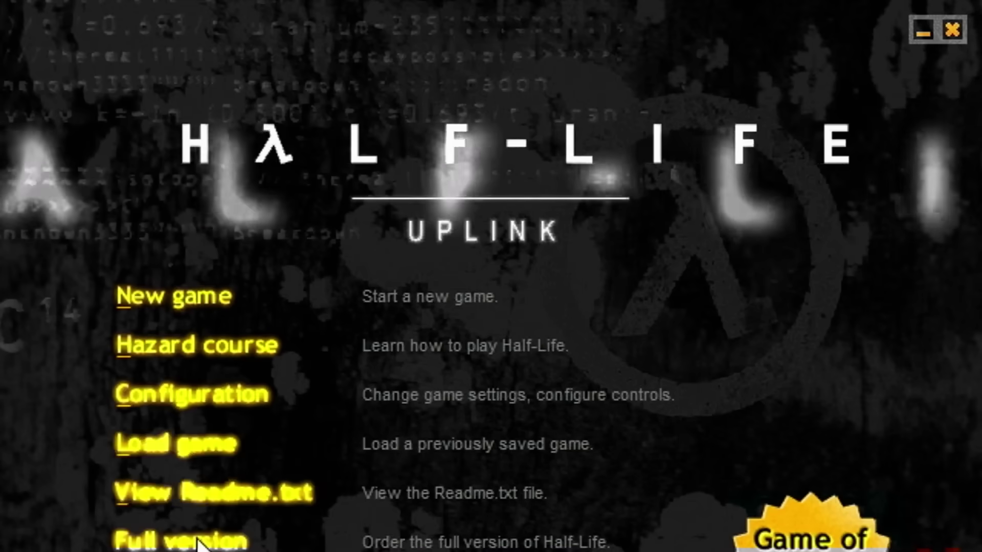
# Step: Load the May 05, 10:13 PM UPLINK autosave in Half-Life and advance through the corridor, reloading the shotgun on the way
pyautogui.click(154, 450)
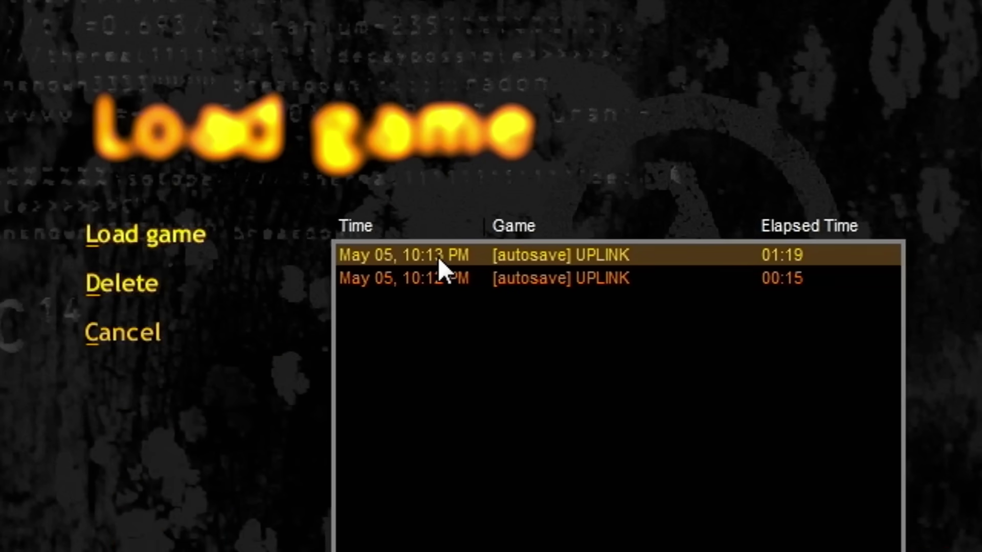
pyautogui.doubleClick(438, 257)
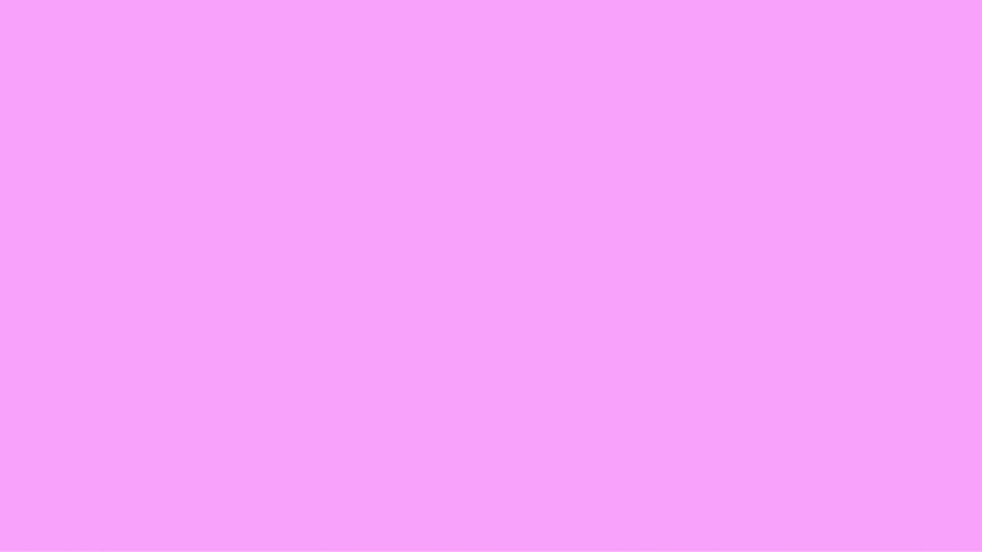
pyautogui.press('w')
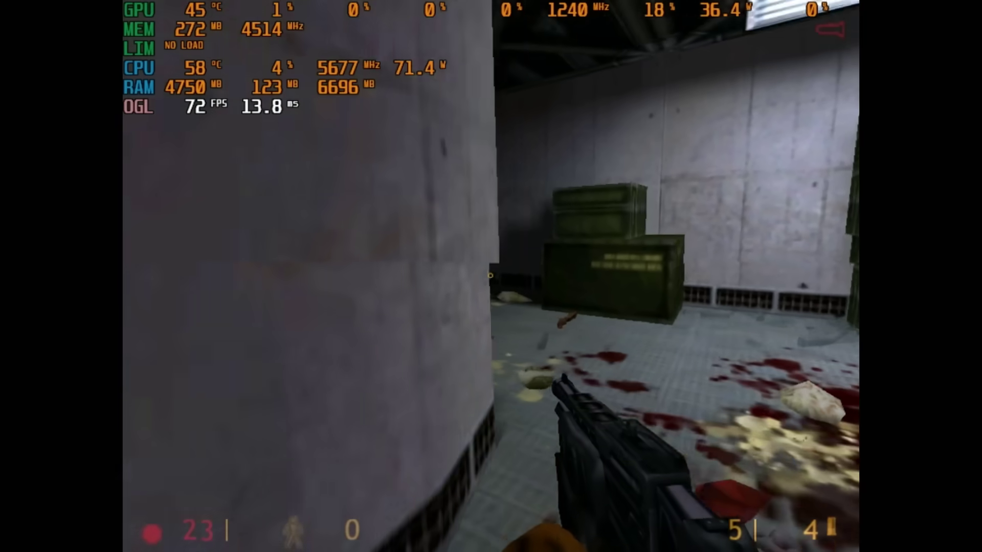
pyautogui.press('r')
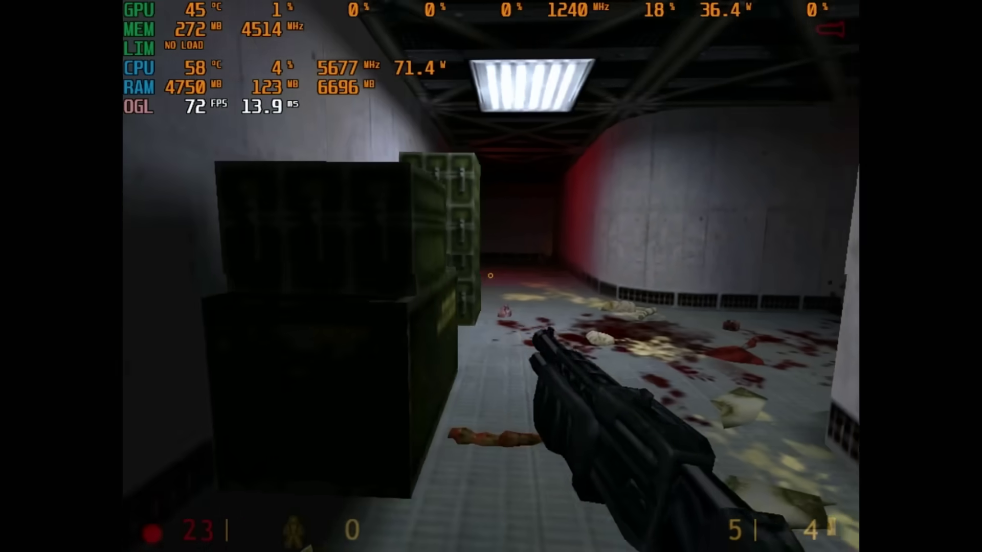
pyautogui.press('w')
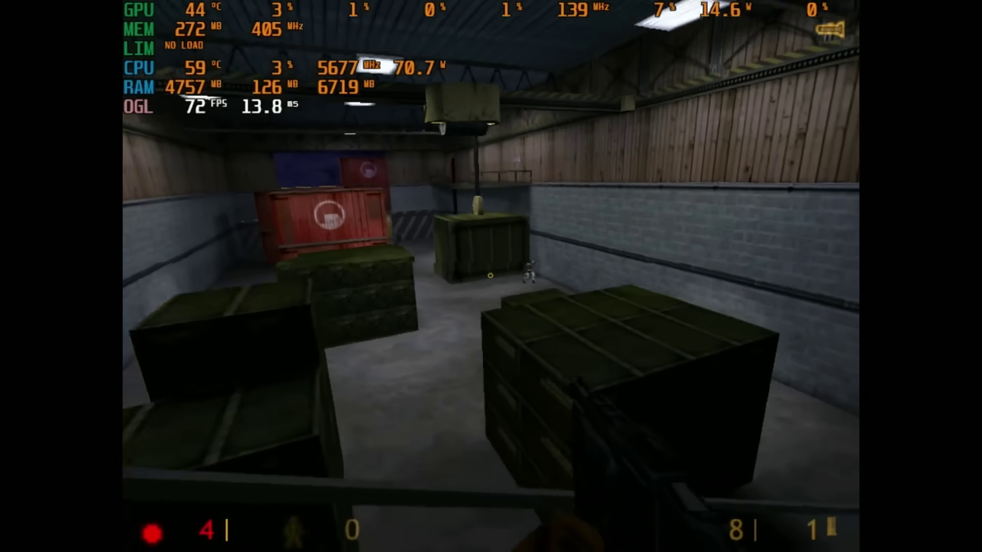
# Step: Fire the shotgun repeatedly while advancing past the green crates in the warehouse
pyautogui.click(490, 275)
pyautogui.press('w')
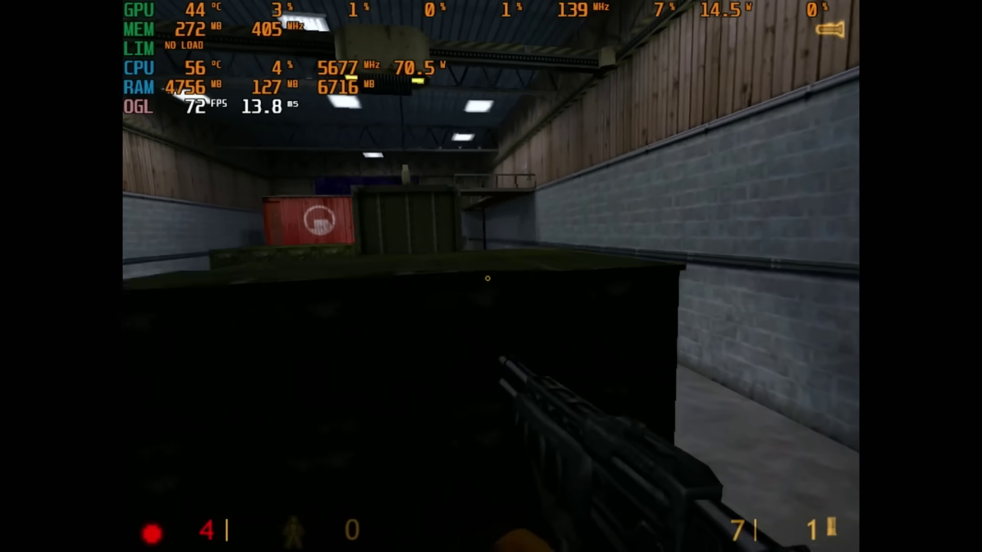
pyautogui.click(490, 276)
pyautogui.click(485, 276)
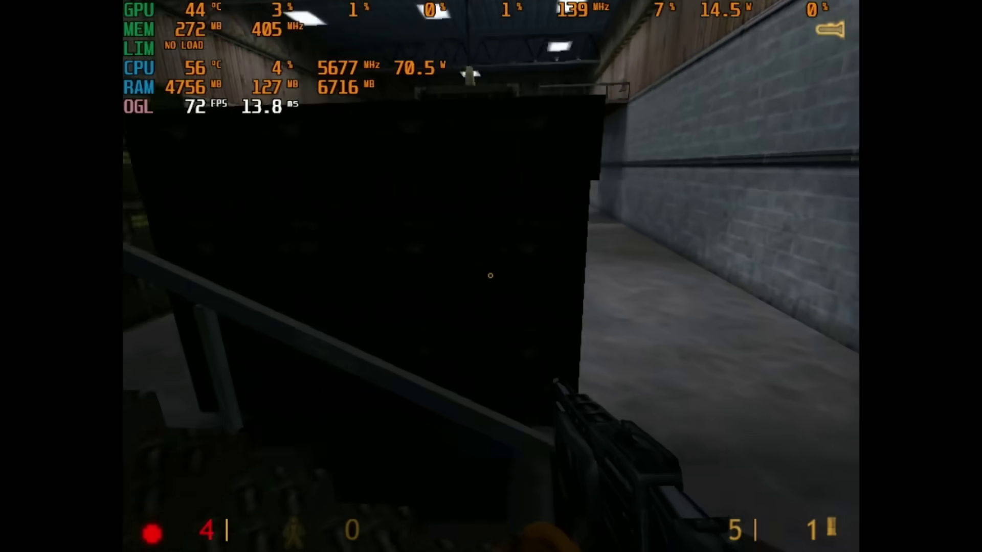
pyautogui.click(492, 274)
pyautogui.click(491, 275)
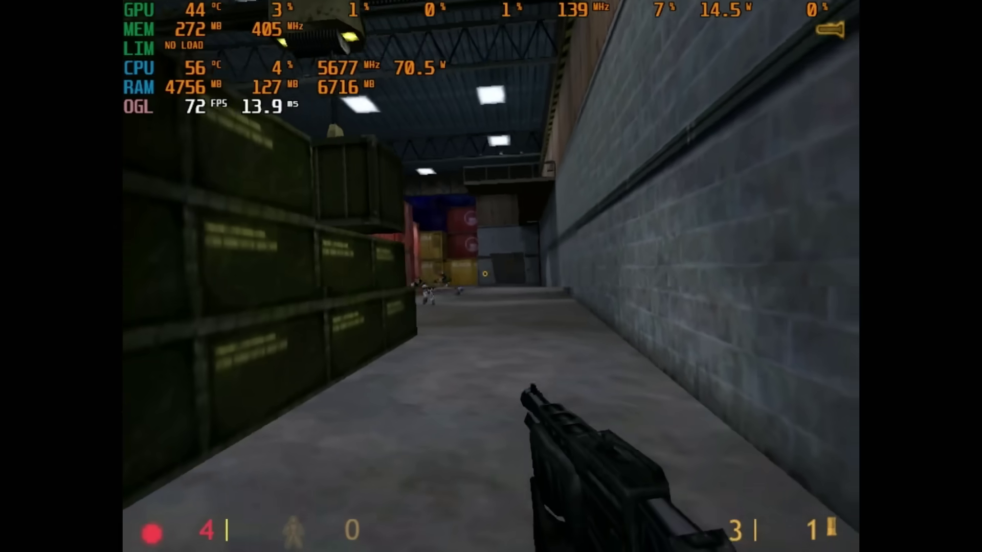
pyautogui.click(491, 275)
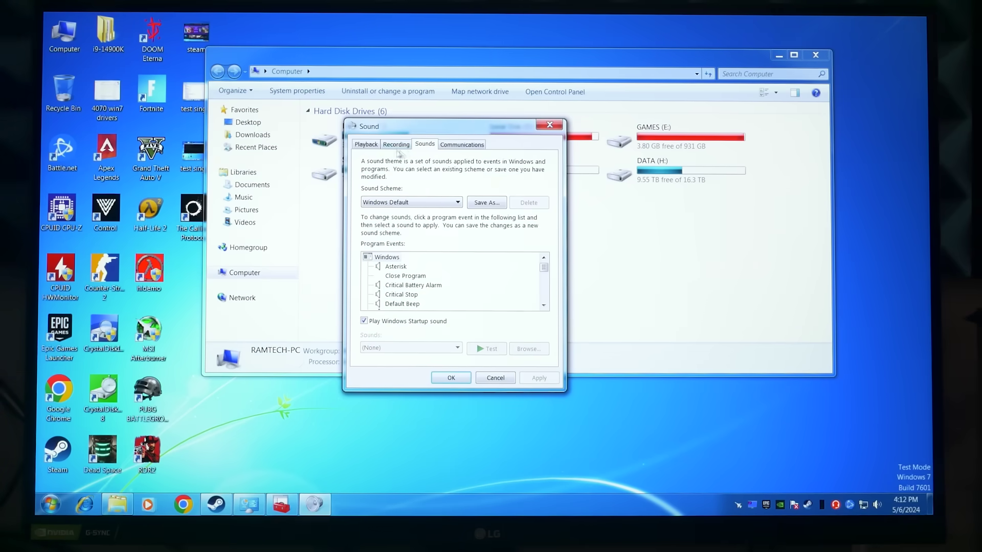
# Step: Check the Recording section of the Sound settings and the Personalization themes, closing both windows
pyautogui.click(398, 145)
pyautogui.click(550, 125)
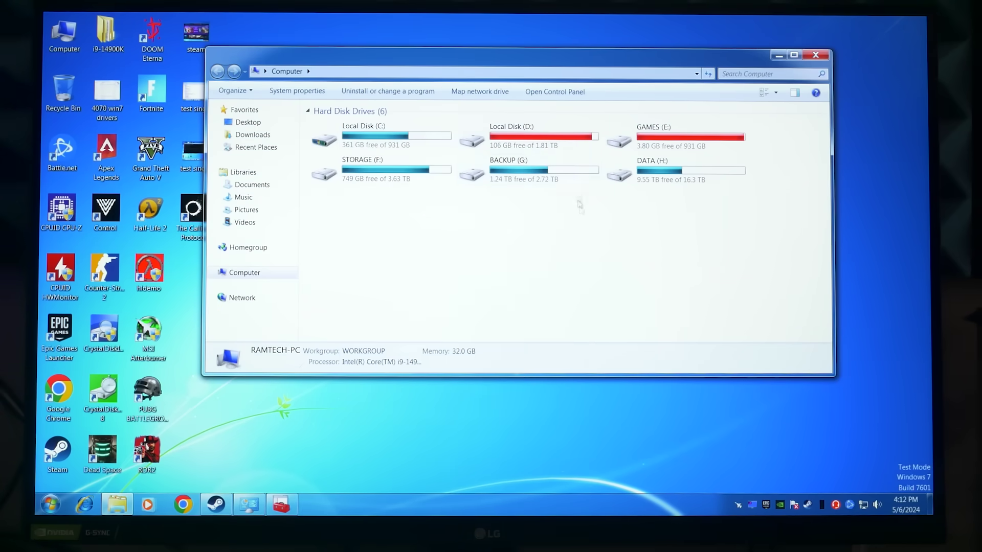
pyautogui.rightClick(824, 267)
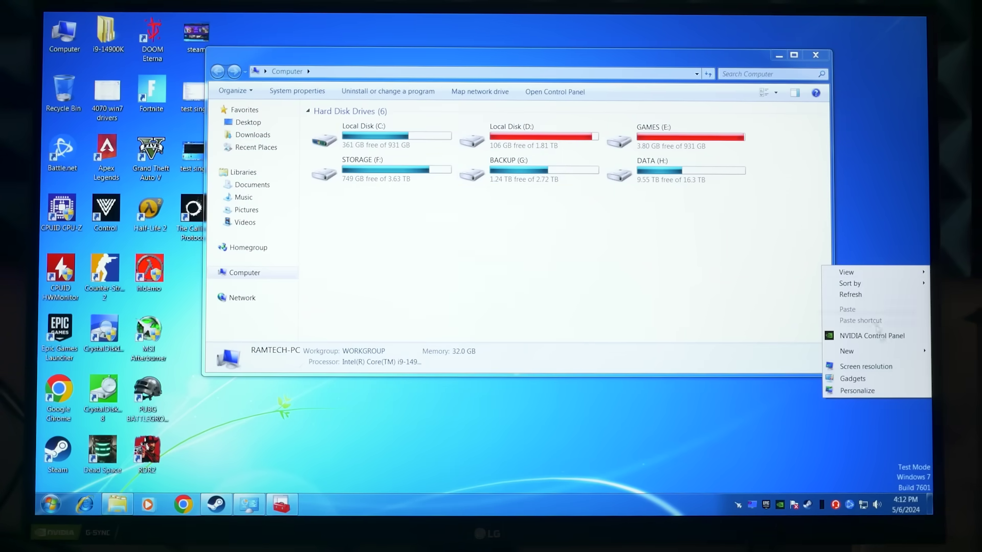
pyautogui.click(858, 390)
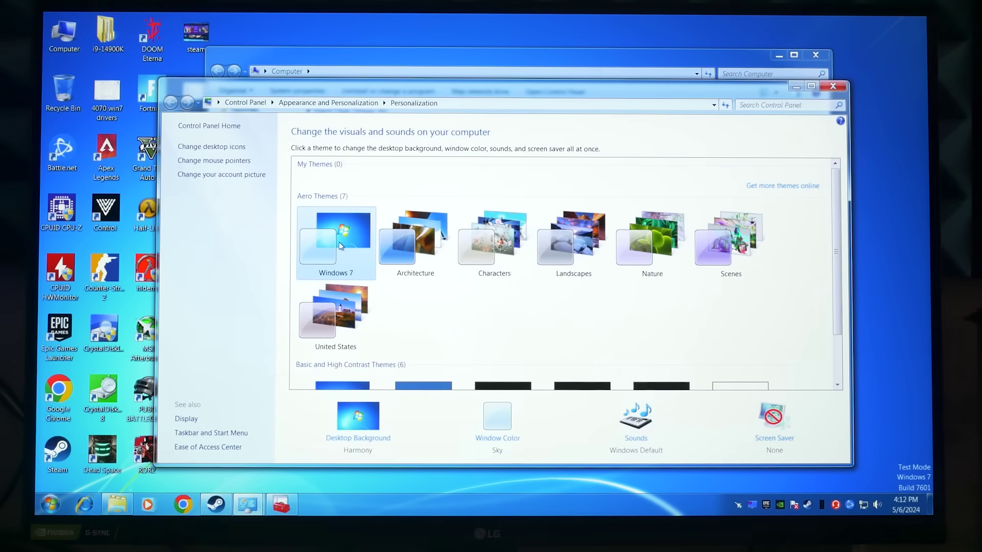
pyautogui.click(827, 88)
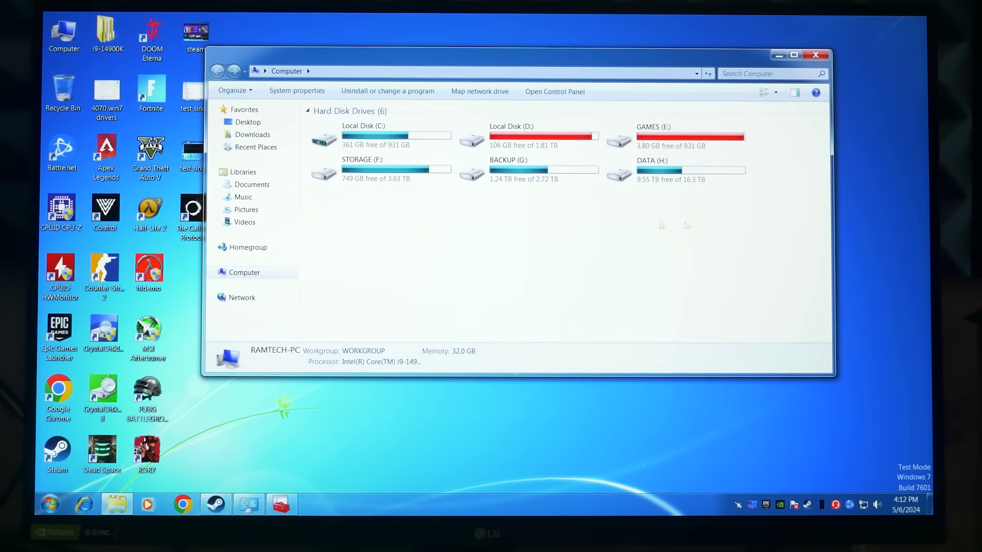
pyautogui.moveTo(464, 61); pyautogui.dragTo(514, 50)
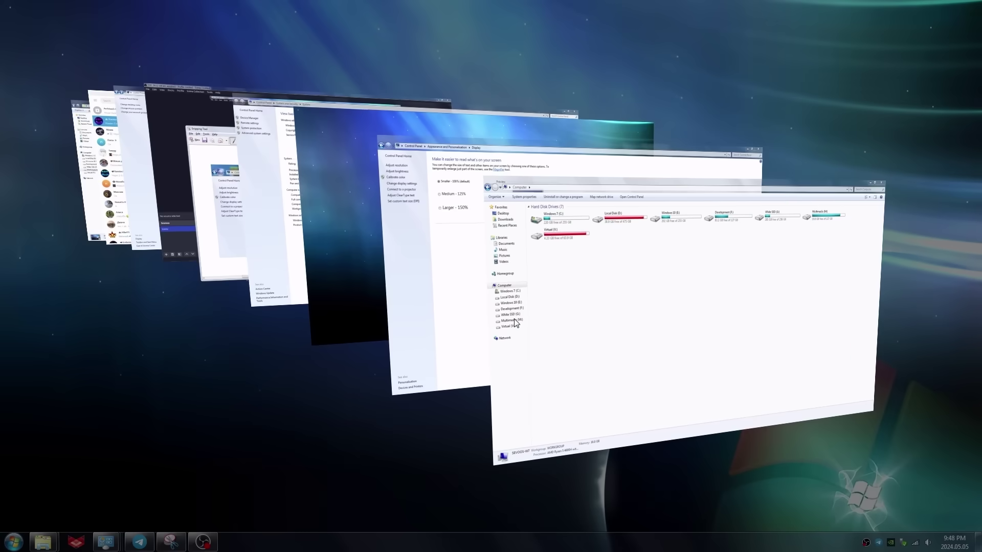
# Step: Cycle through the open windows with the Aero Flip 3D window switcher
pyautogui.press('Tab')
pyautogui.press('Tab')
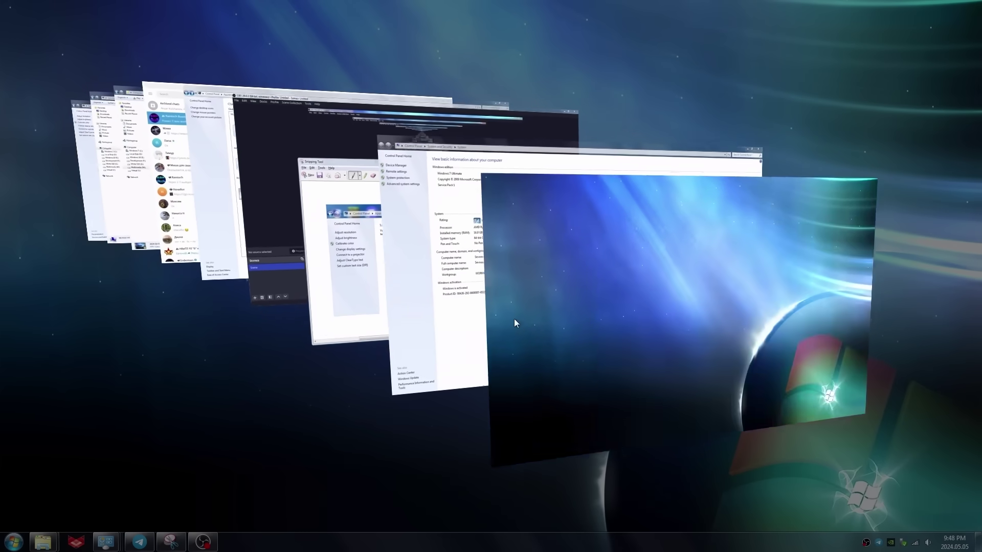
pyautogui.press('Tab')
pyautogui.press('Tab')
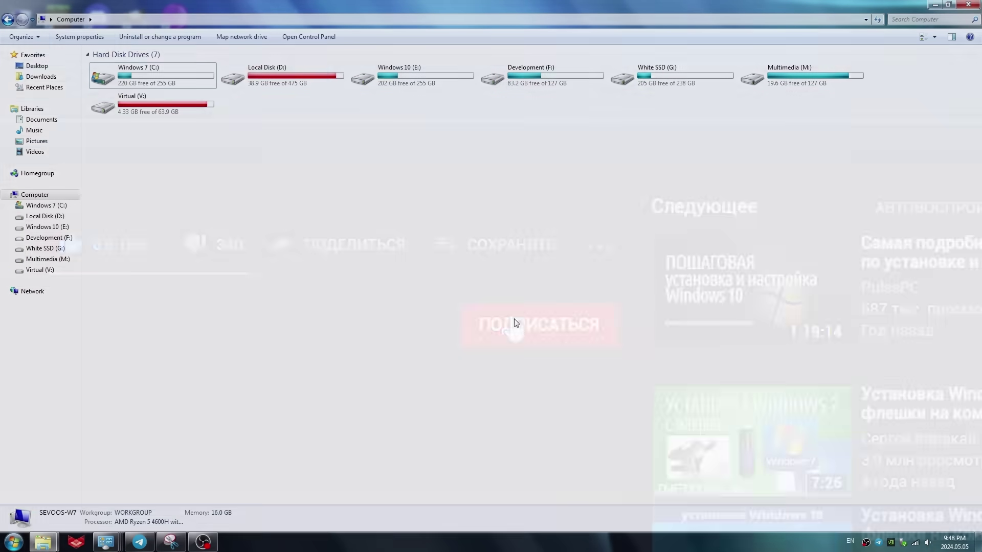
# Step: Subscribe to the YouTube channel and set its notifications to "Все" (All)
pyautogui.click(511, 326)
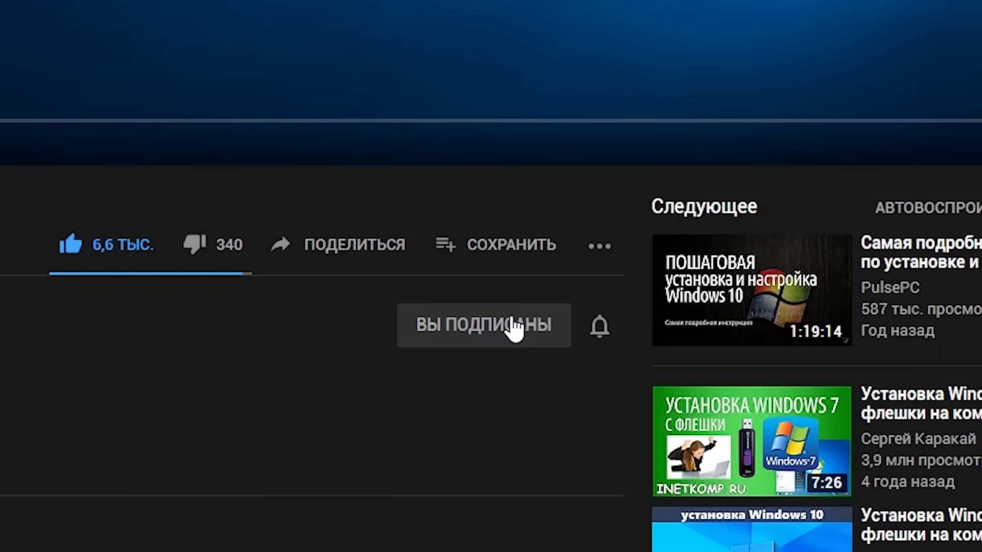
pyautogui.click(604, 332)
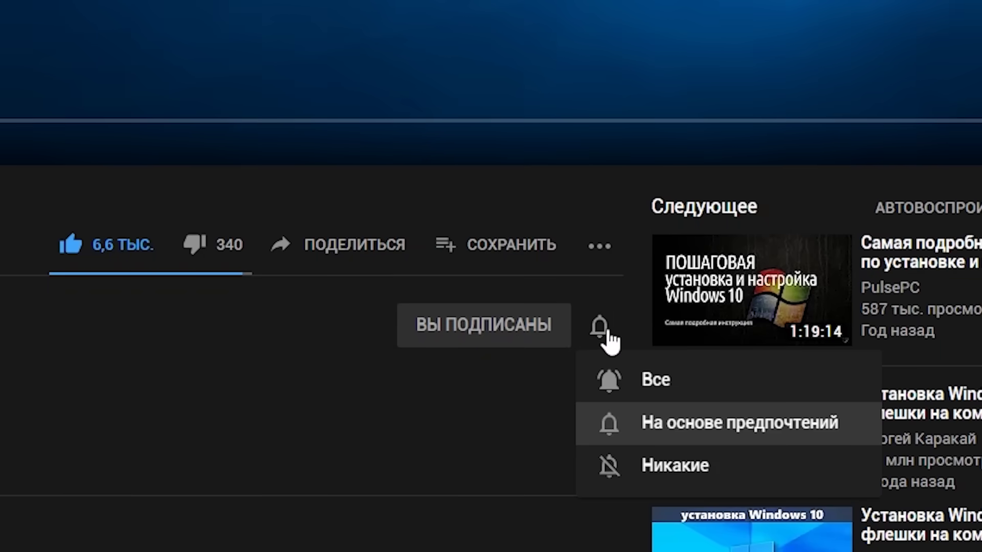
pyautogui.click(657, 389)
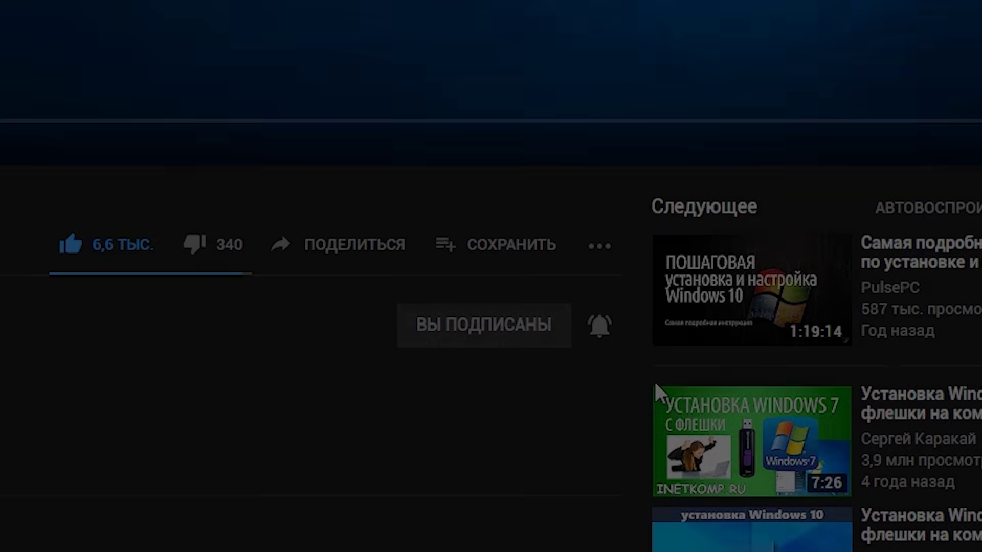